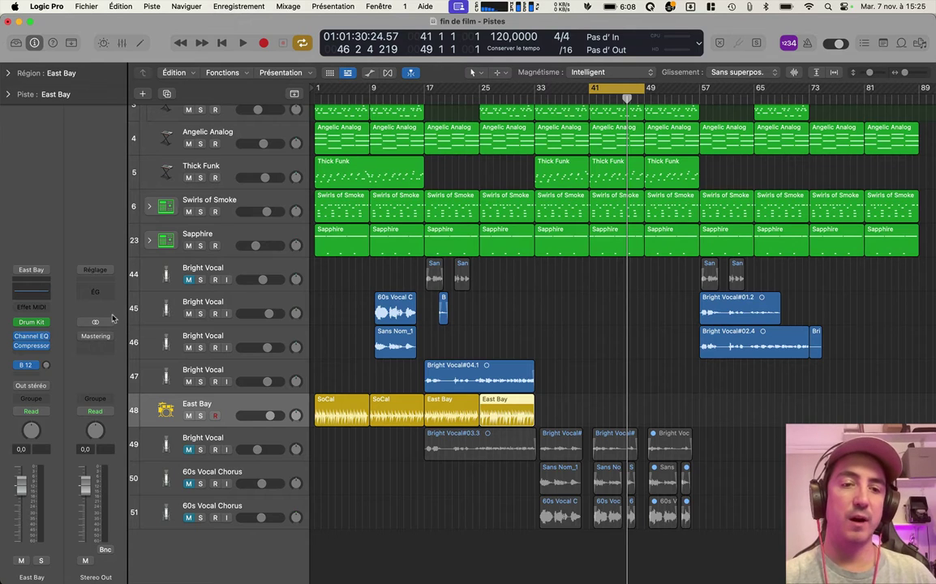
# Remove the Mastering plug-in from the Stereo Out channel and add a fresh Mastering Assistant in its place
pyautogui.click(96, 338)
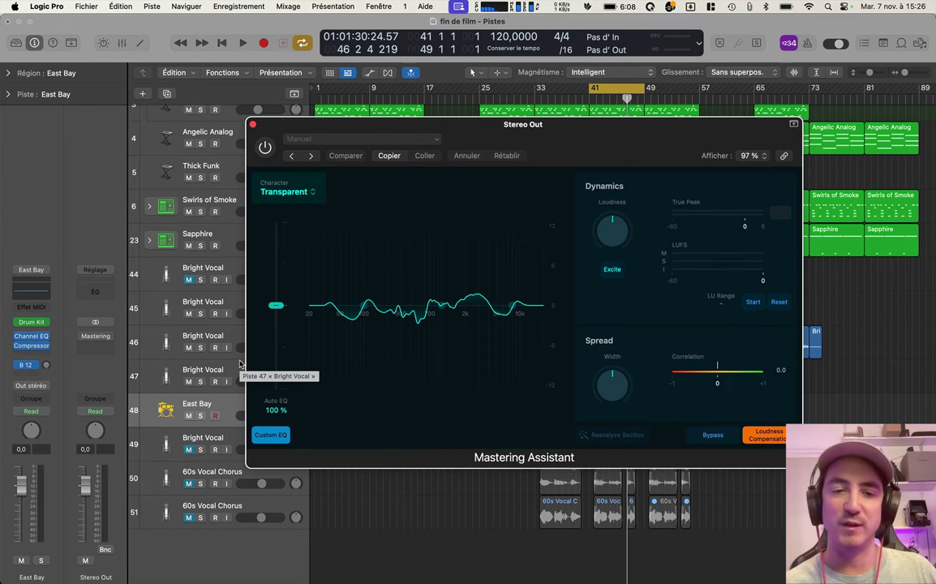
pyautogui.click(252, 125)
pyautogui.click(94, 334)
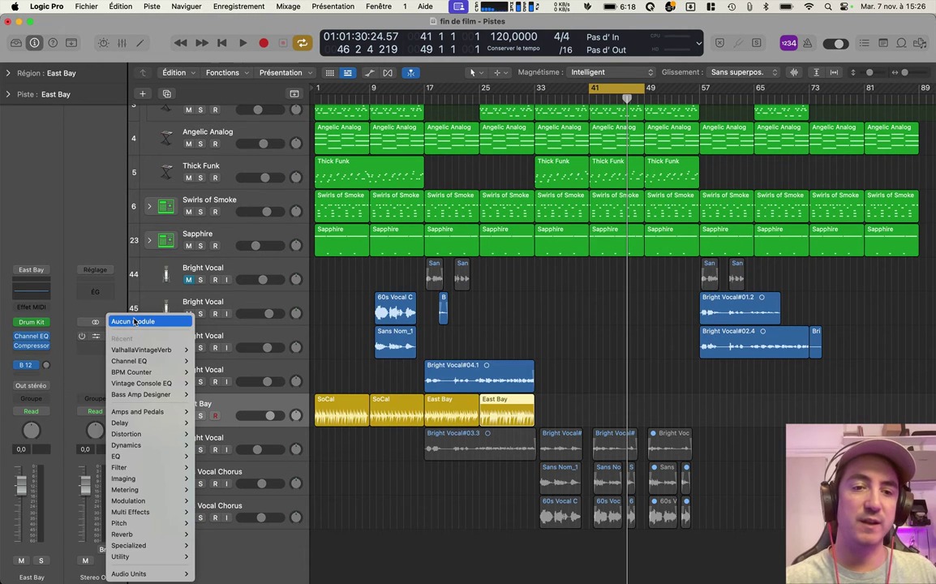
pyautogui.click(121, 289)
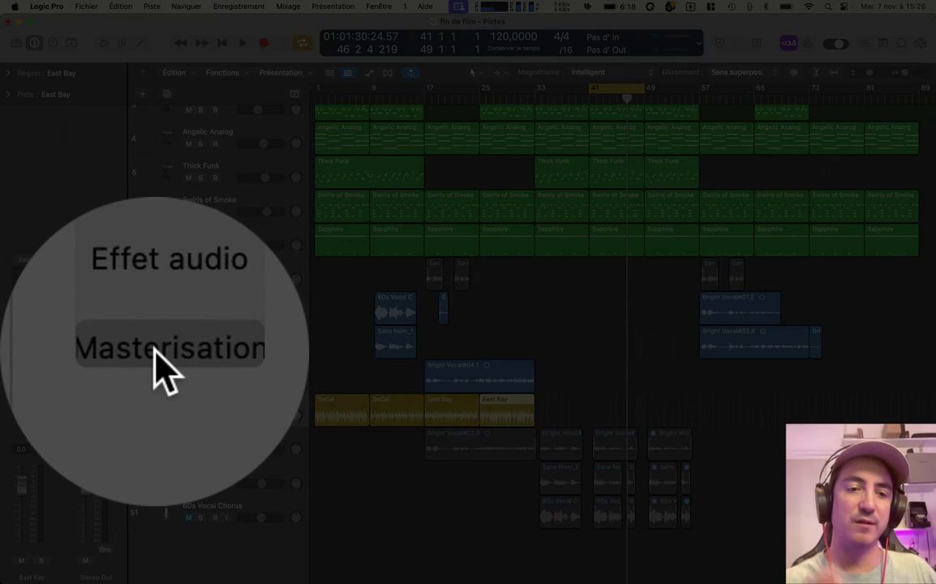
pyautogui.click(98, 351)
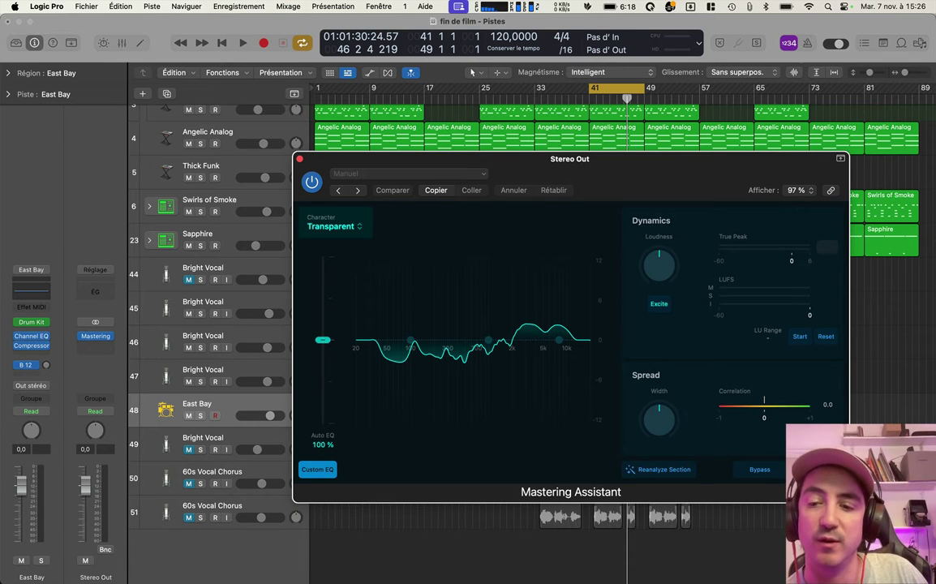
# Play the cycled section while toggling the Mastering Assistant's bypass to compare both versions, finishing with playback stopped and bypass off
pyautogui.click(760, 470)
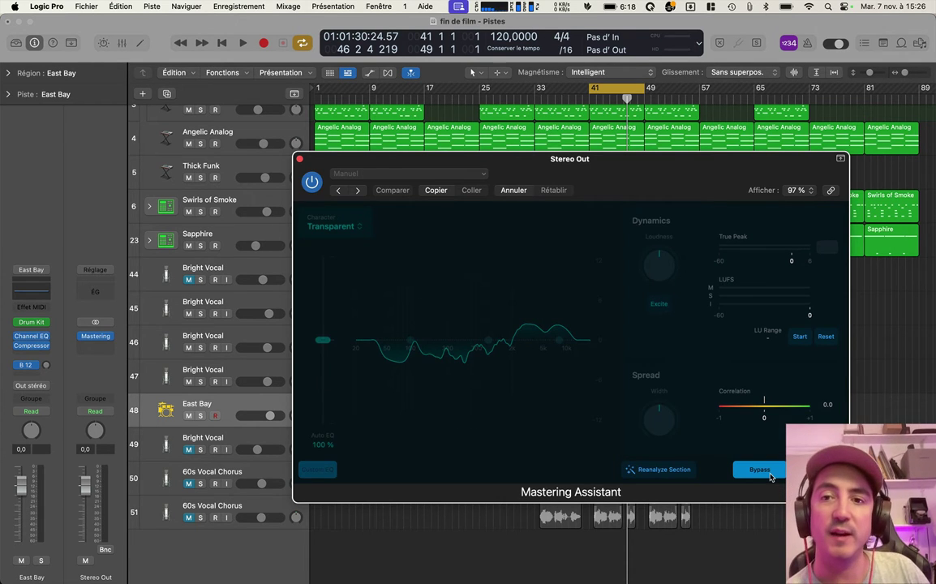
pyautogui.press('space')
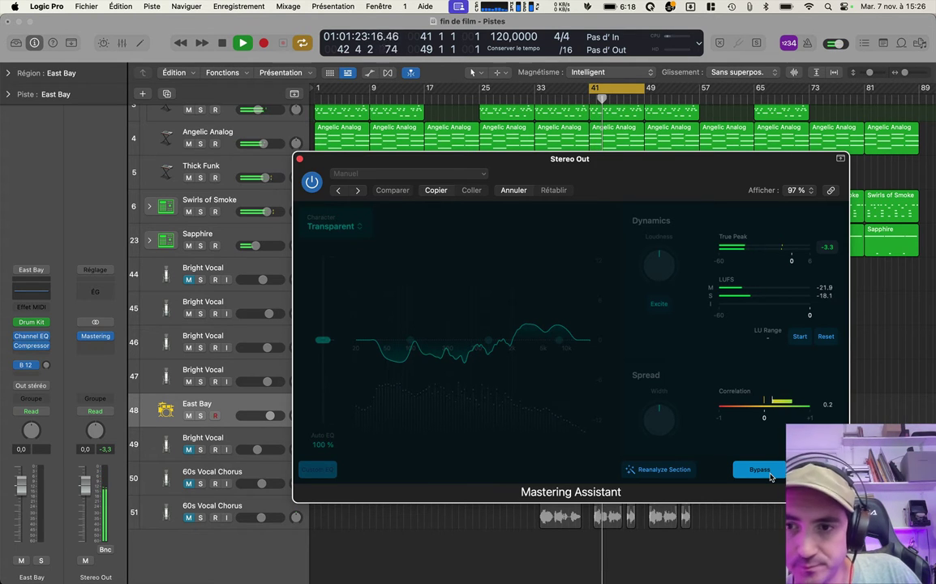
pyautogui.click(769, 476)
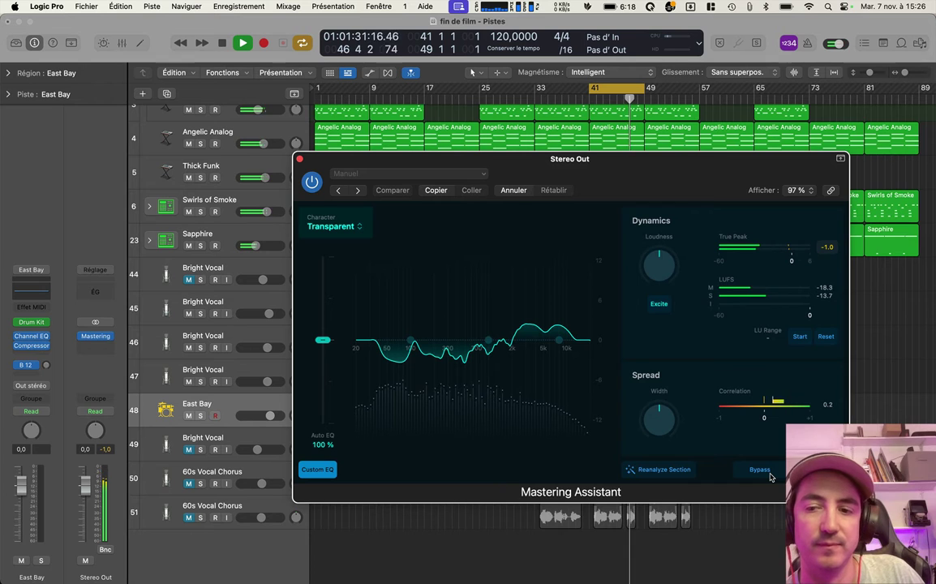
pyautogui.click(760, 469)
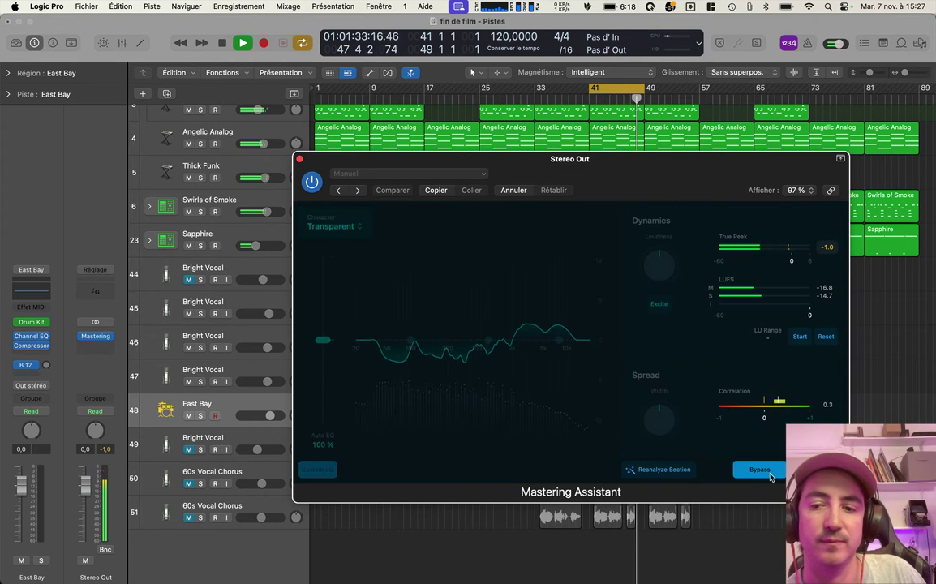
pyautogui.press('space')
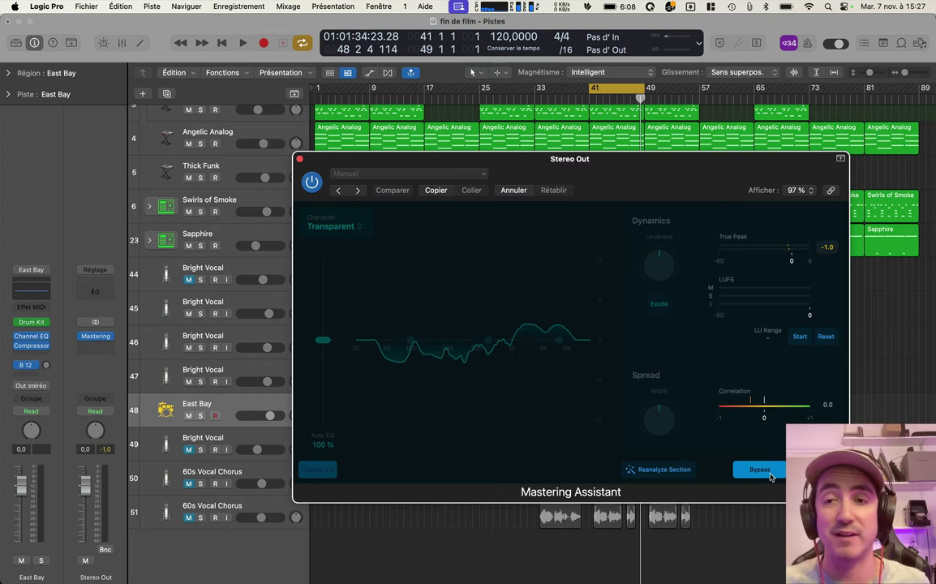
pyautogui.click(757, 471)
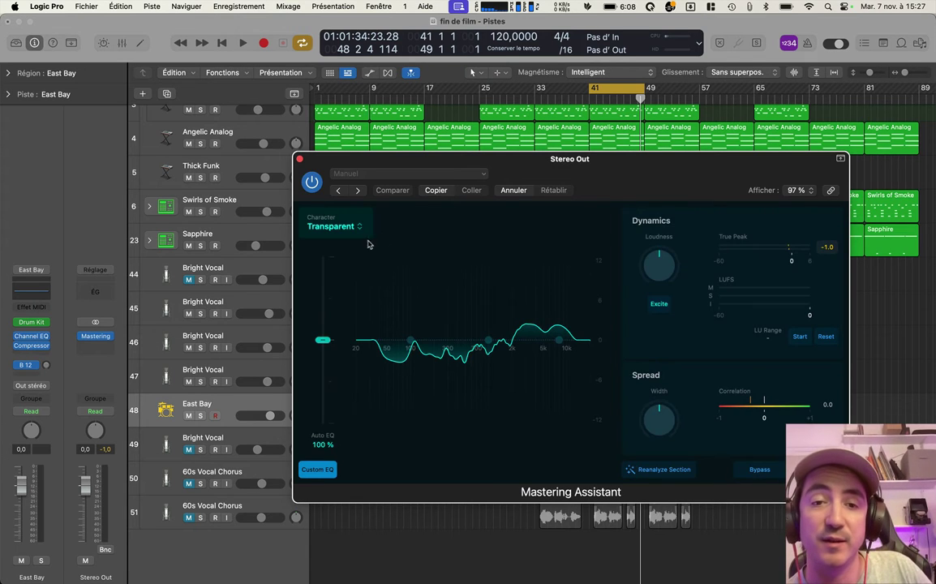
# Audition the Clean, Valve and Punch characters during playback, return to Transparent and stop playback
pyautogui.click(329, 230)
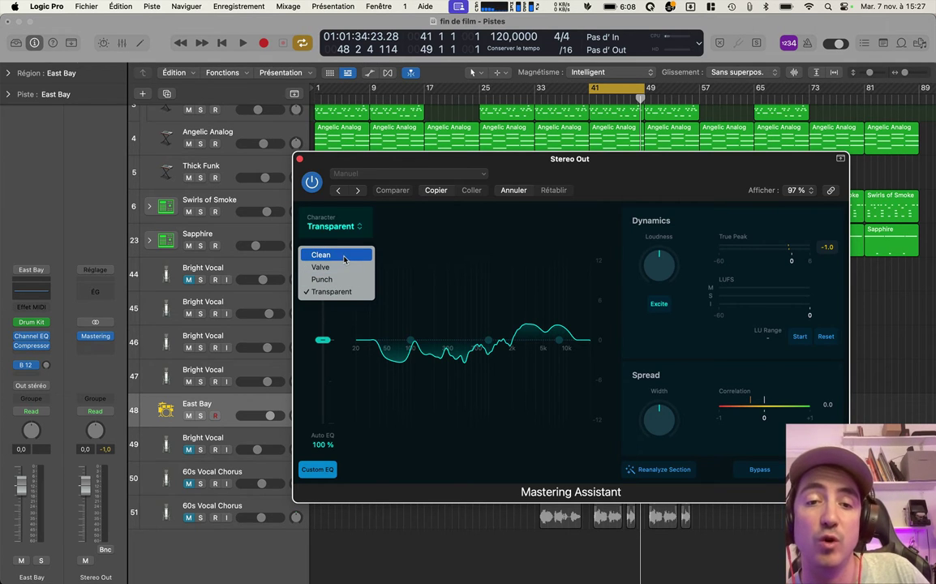
pyautogui.click(324, 255)
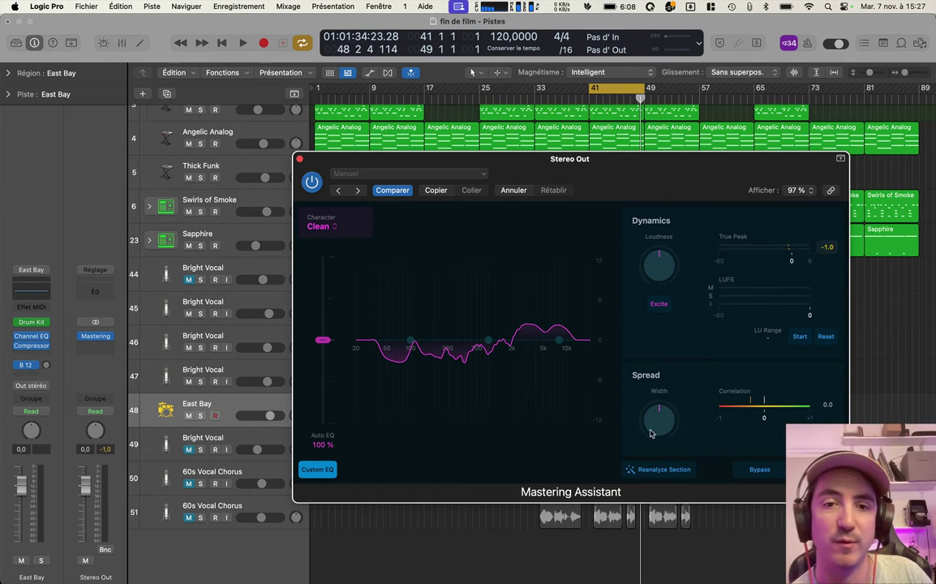
pyautogui.press('space')
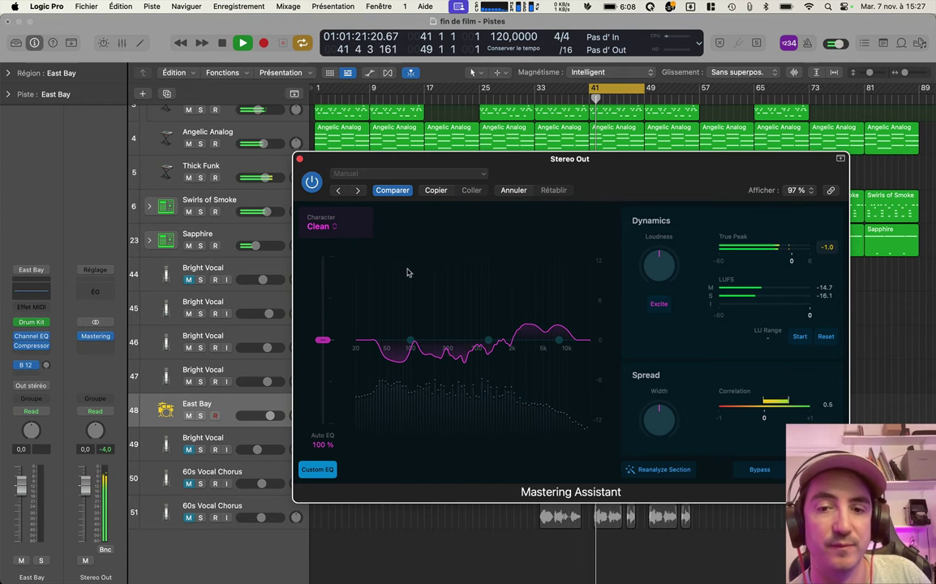
pyautogui.click(324, 227)
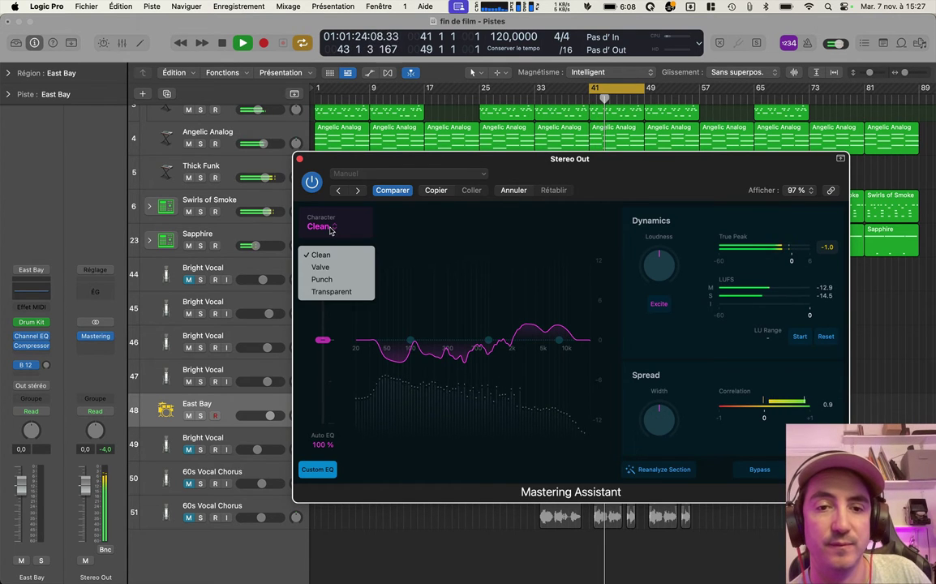
pyautogui.click(329, 271)
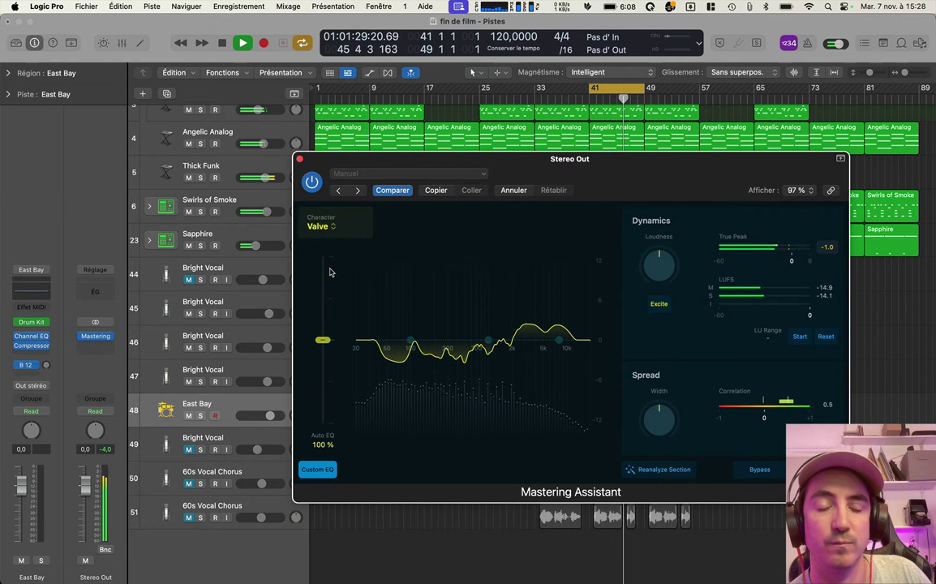
pyautogui.click(331, 227)
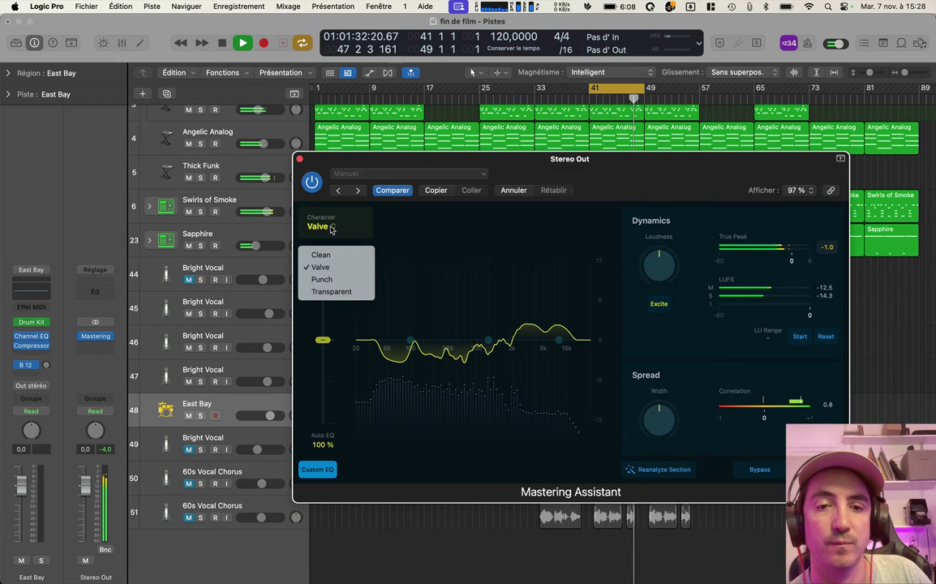
pyautogui.click(327, 280)
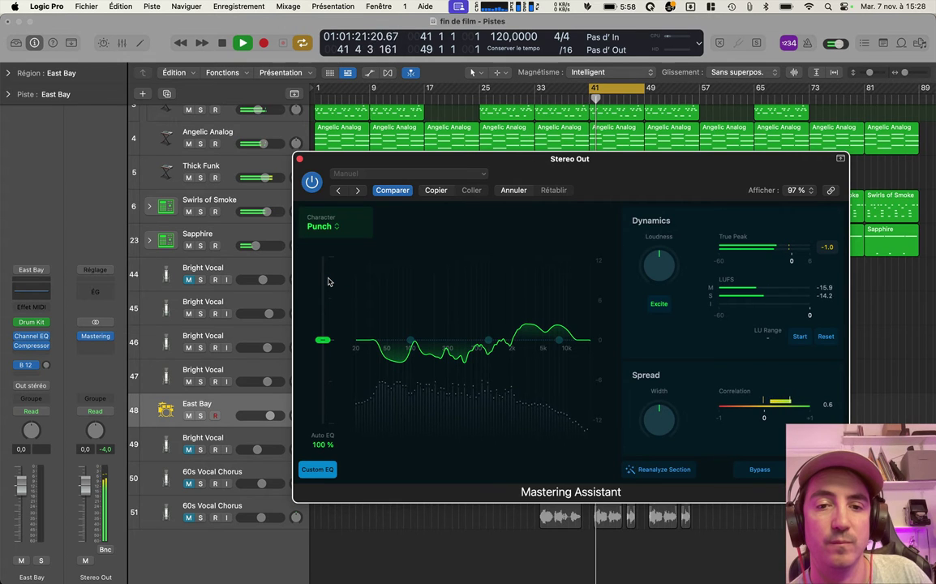
pyautogui.click(325, 229)
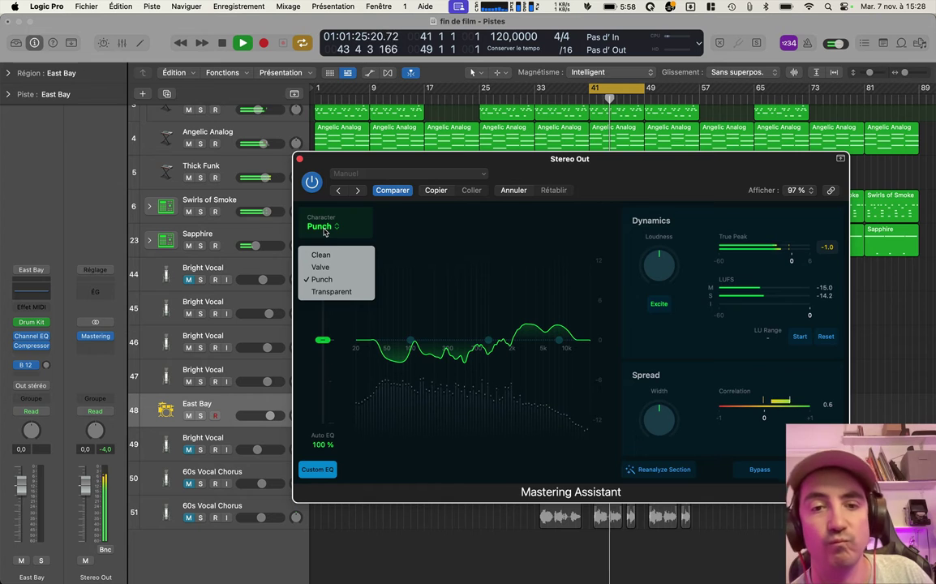
pyautogui.click(338, 292)
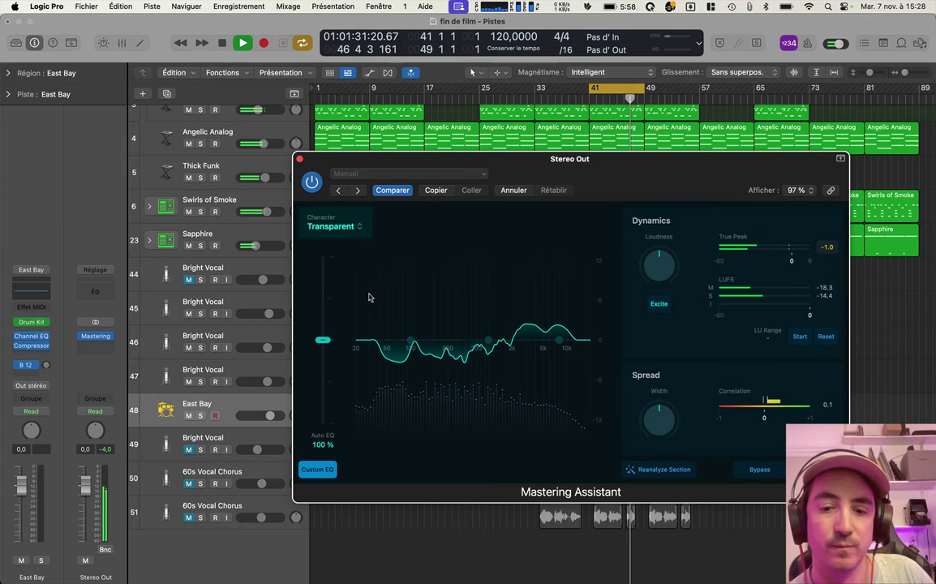
pyautogui.press('space')
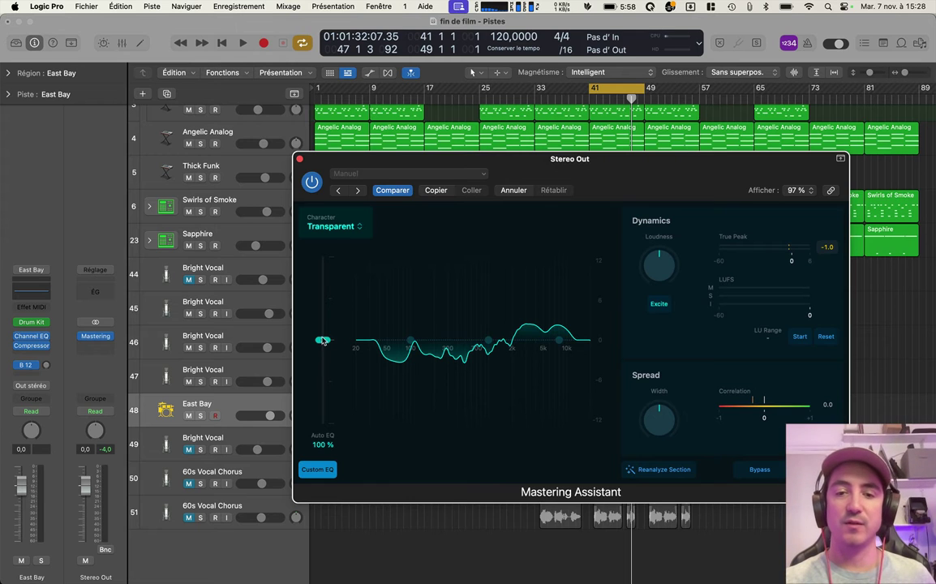
# Try the Auto EQ amount at 49 %, 100 % and 0 %, then start playback and raise it to 200 %
pyautogui.moveTo(323, 340); pyautogui.dragTo(335, 385)
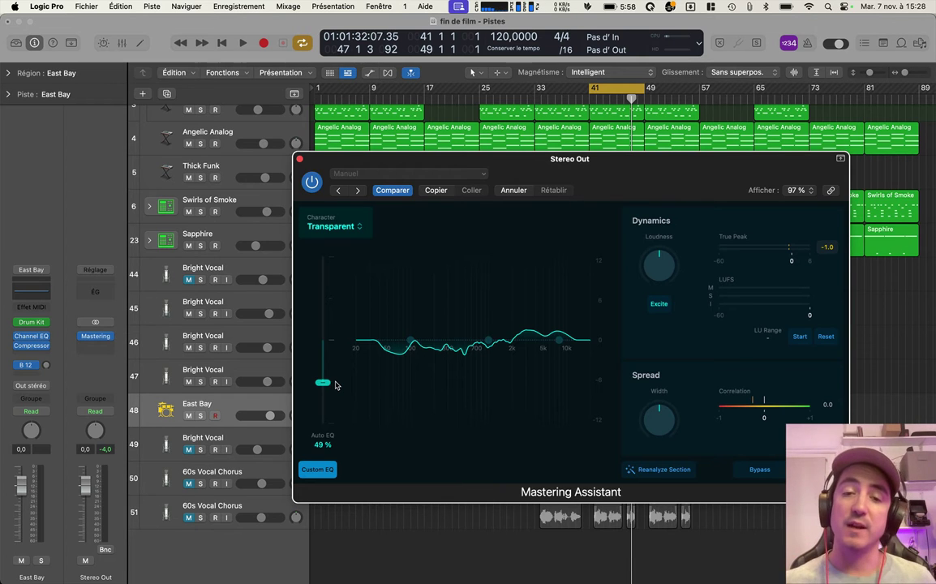
pyautogui.moveTo(336, 385); pyautogui.dragTo(326, 343)
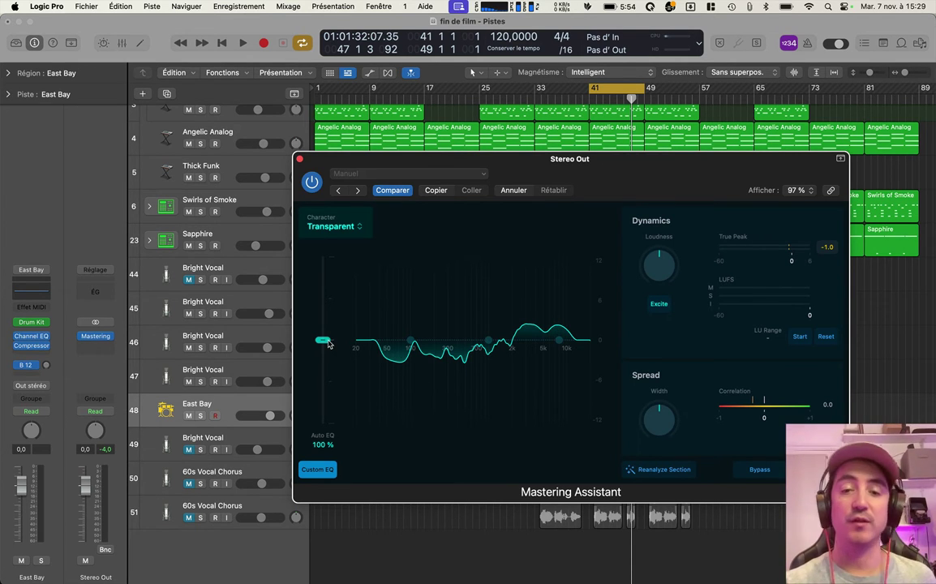
pyautogui.moveTo(328, 344); pyautogui.dragTo(324, 449)
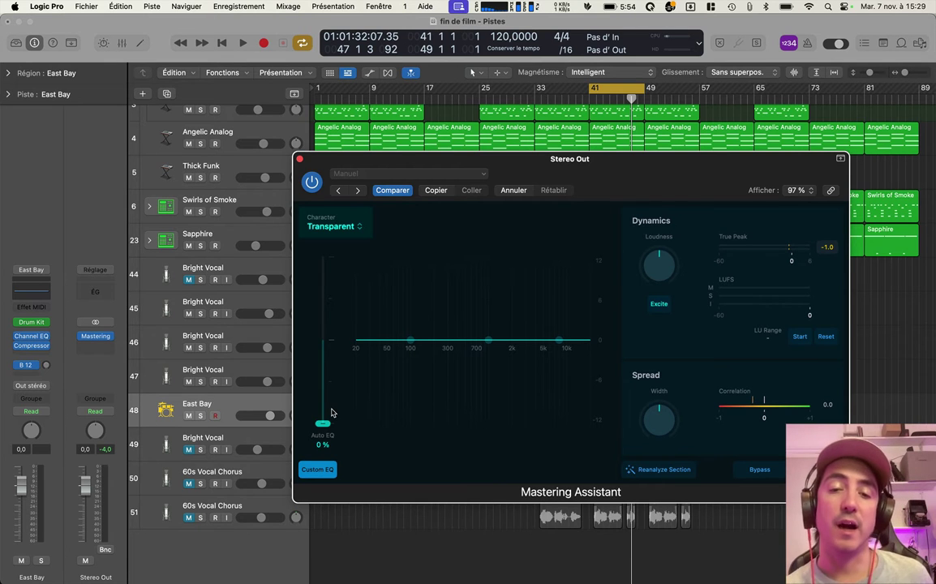
pyautogui.press('space')
pyautogui.moveTo(324, 422); pyautogui.dragTo(328, 255)
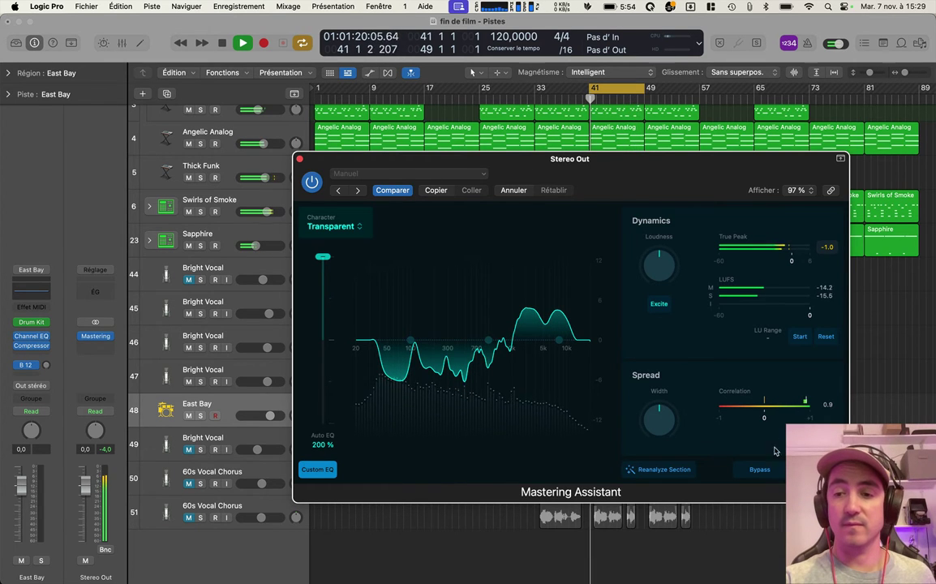
# Compare the Auto EQ against bypass during playback, lower it to 0 %, stop playback and reset it to 100 %
pyautogui.click(762, 470)
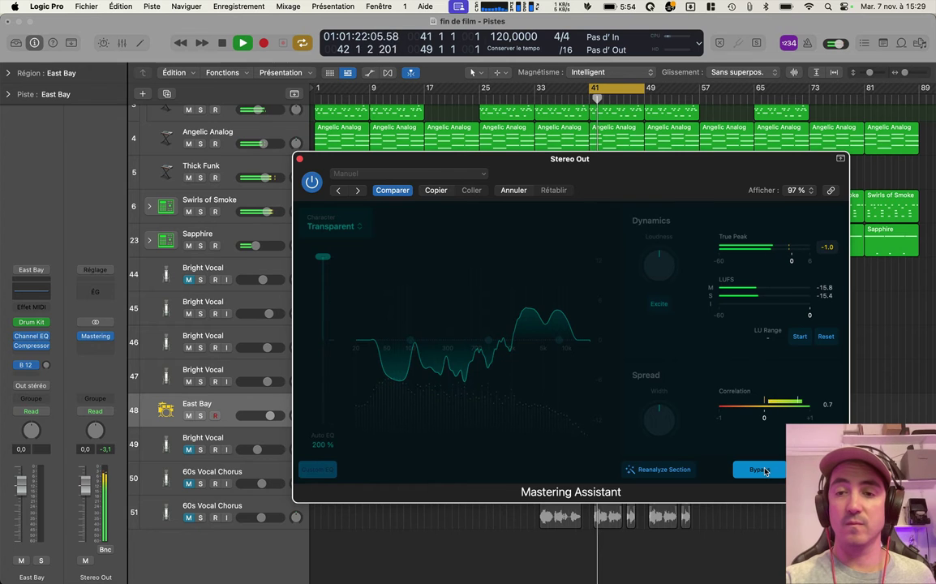
pyautogui.click(762, 470)
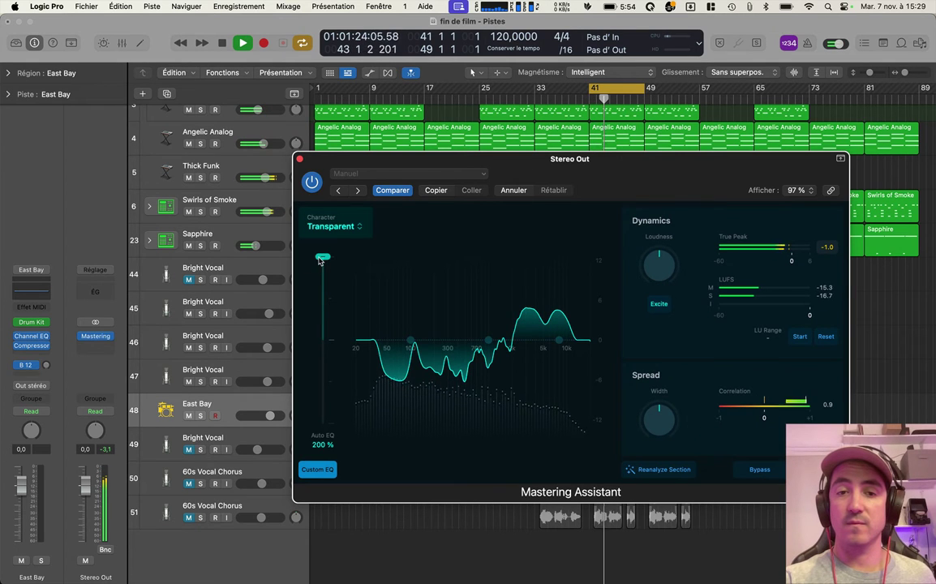
pyautogui.moveTo(323, 256); pyautogui.dragTo(323, 448)
pyautogui.press('space')
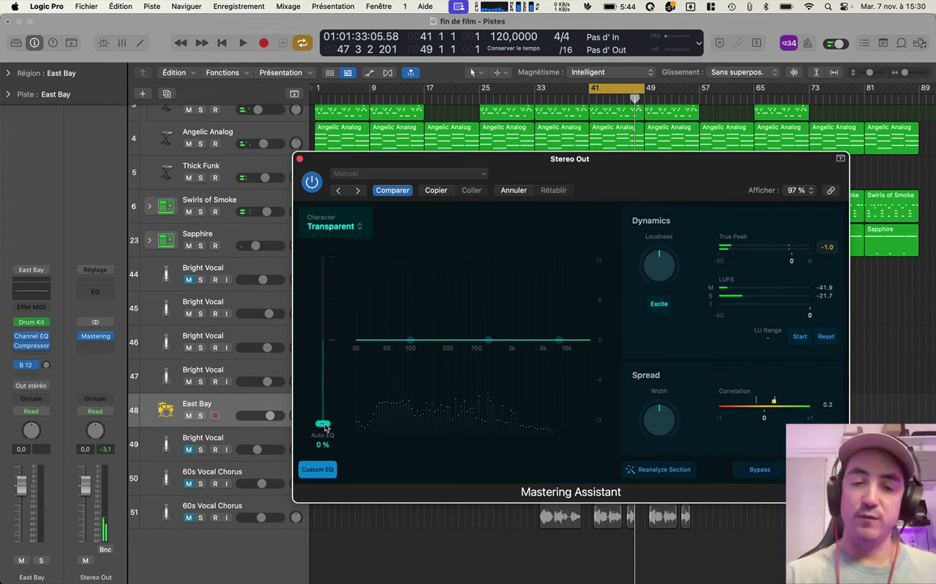
pyautogui.keyDown('alt'); pyautogui.click(323, 425); pyautogui.keyUp('alt')
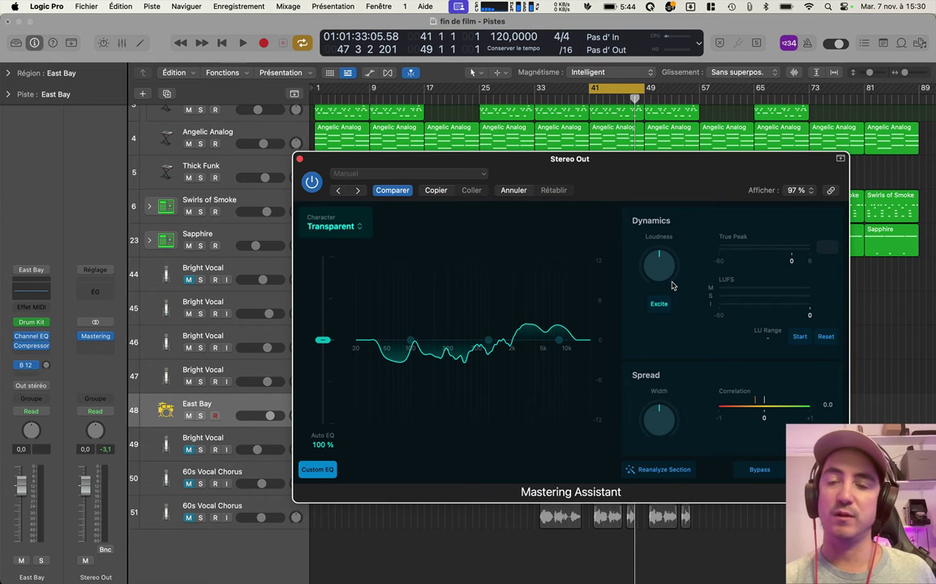
# Raise the Loudness knob well above its default during playback and increase Auto EQ to about 159 %
pyautogui.press('space')
pyautogui.moveTo(663, 267); pyautogui.dragTo(667, 249)
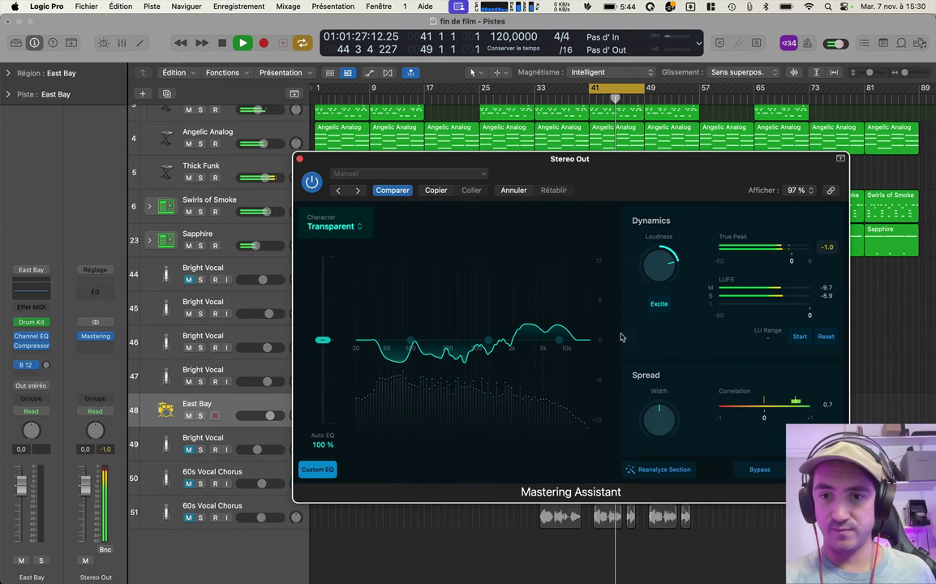
pyautogui.moveTo(324, 342); pyautogui.dragTo(325, 299)
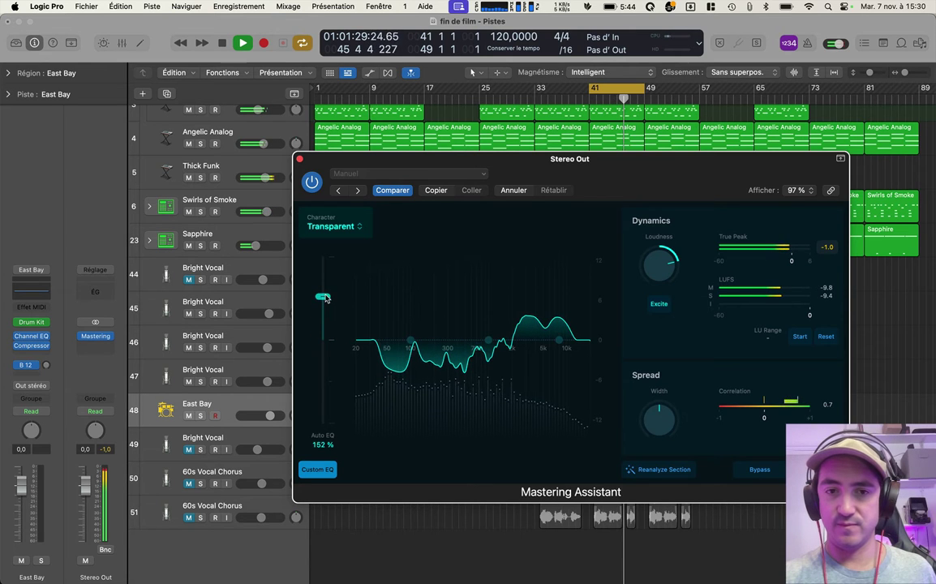
# Switch the mastering character to Valve and set Auto EQ to 148 %
pyautogui.click(359, 229)
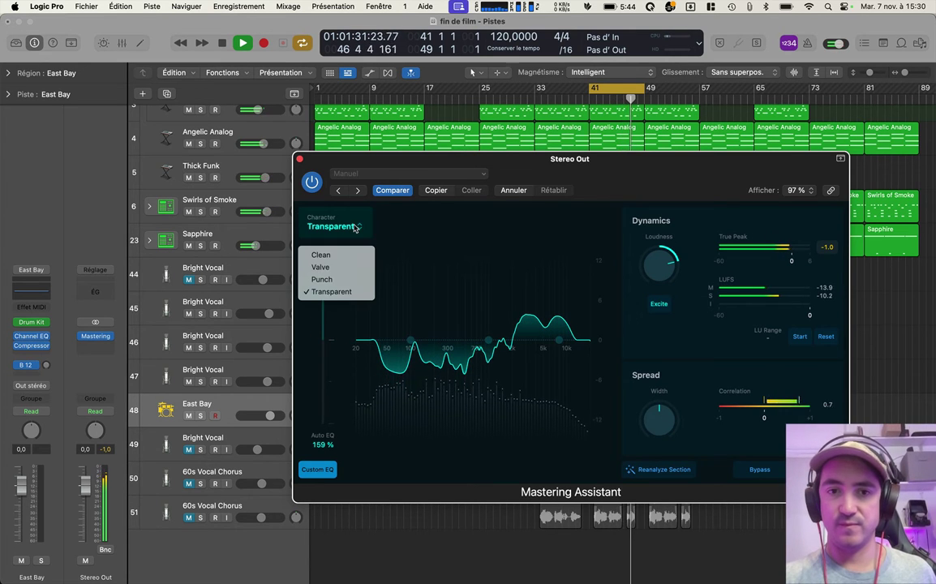
pyautogui.click(332, 270)
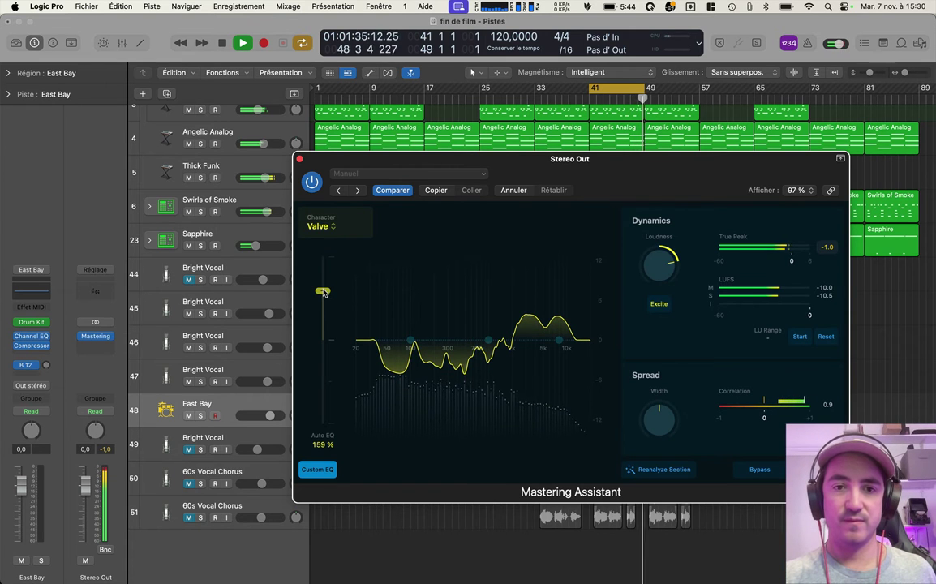
pyautogui.moveTo(323, 294); pyautogui.dragTo(324, 303)
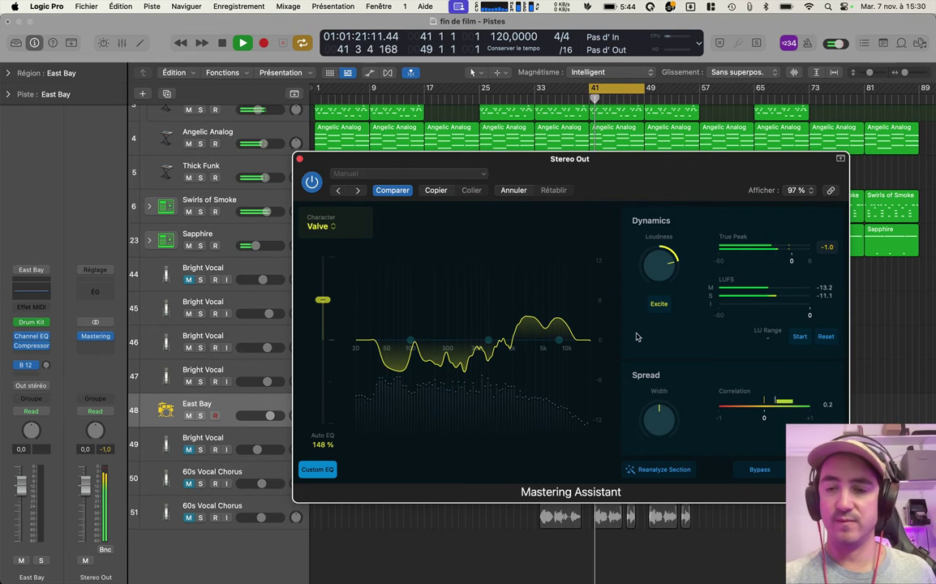
# Enable Excite in the Dynamics section and play the cycled section to hear its effect
pyautogui.press('space')
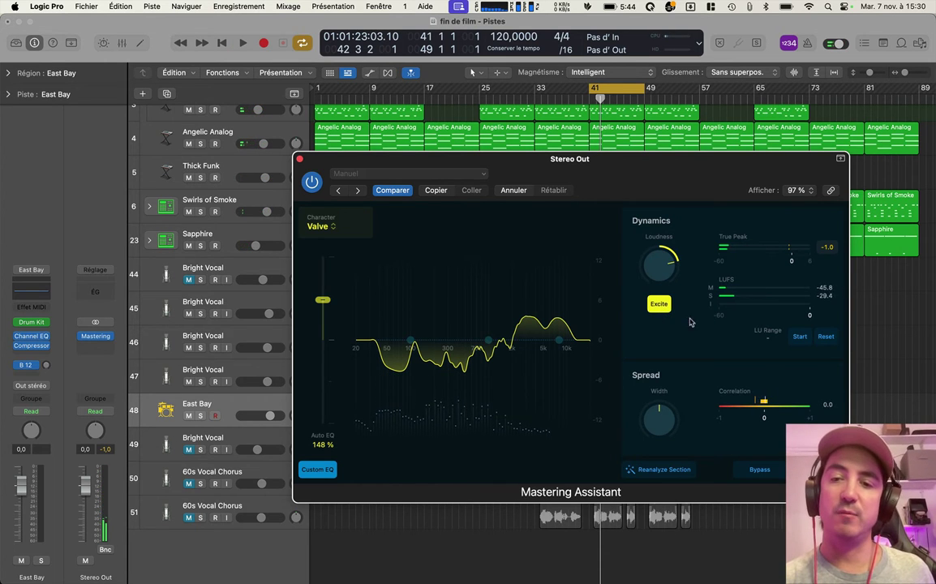
pyautogui.press('space')
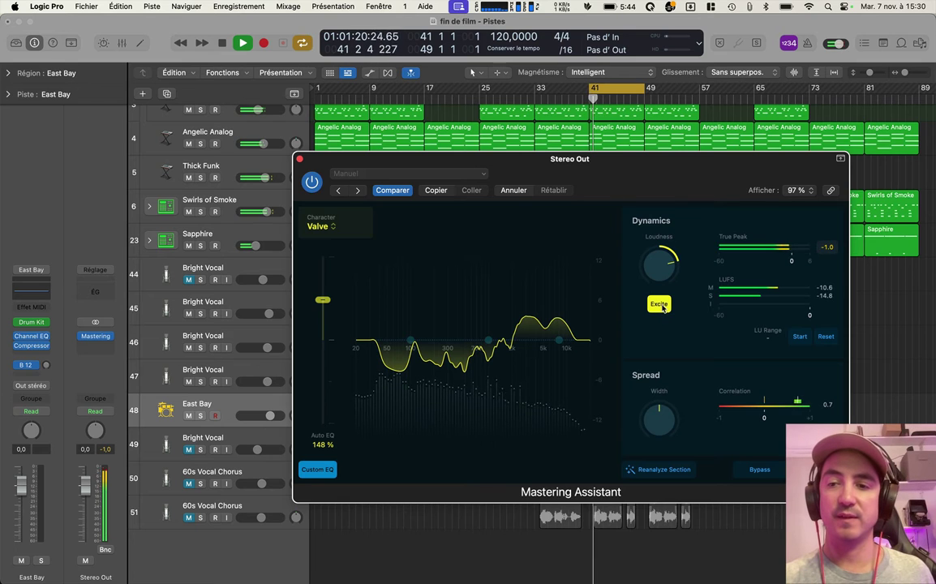
# Toggle Excite off and back on during playback to compare its effect, stop playback and lower the system volume
pyautogui.click(661, 306)
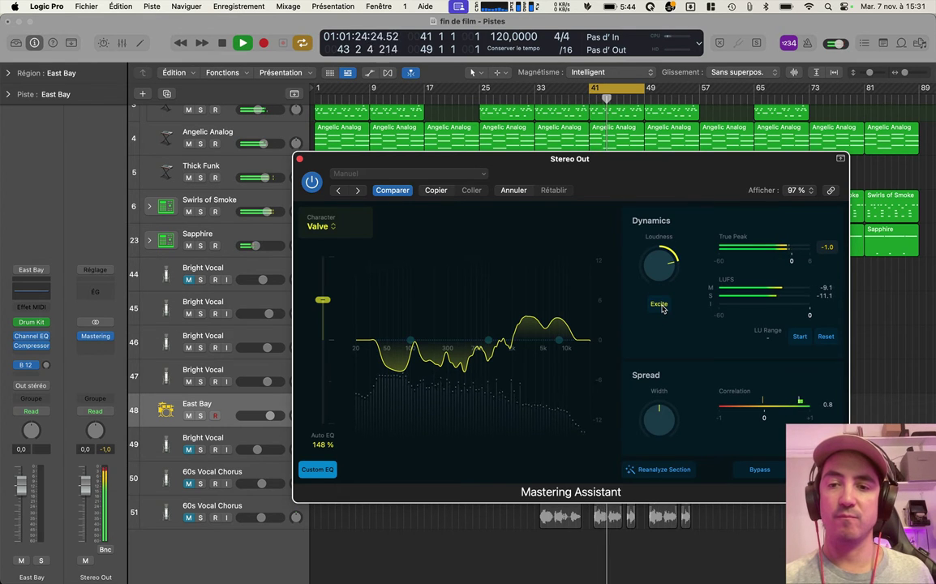
pyautogui.click(661, 306)
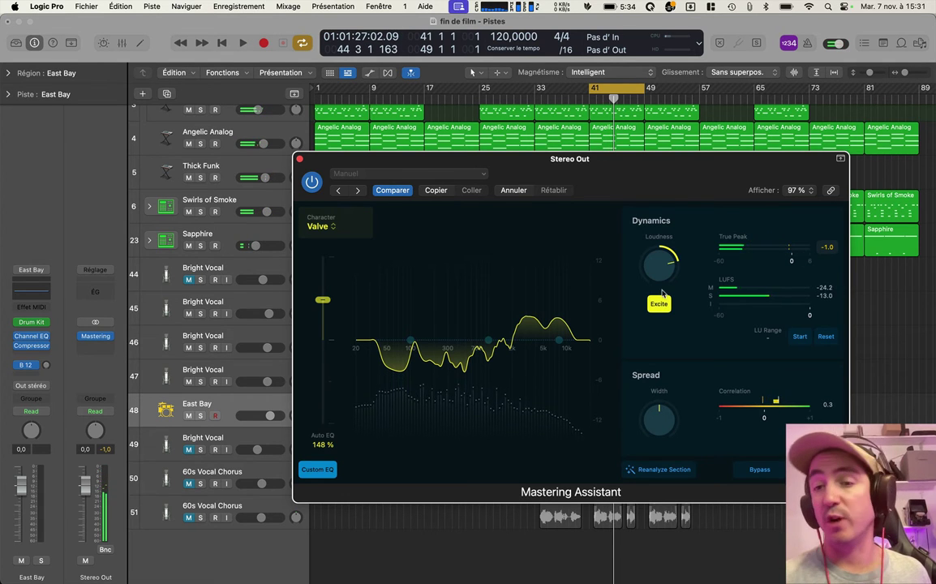
pyautogui.press('XF86AudioLowerVolume')
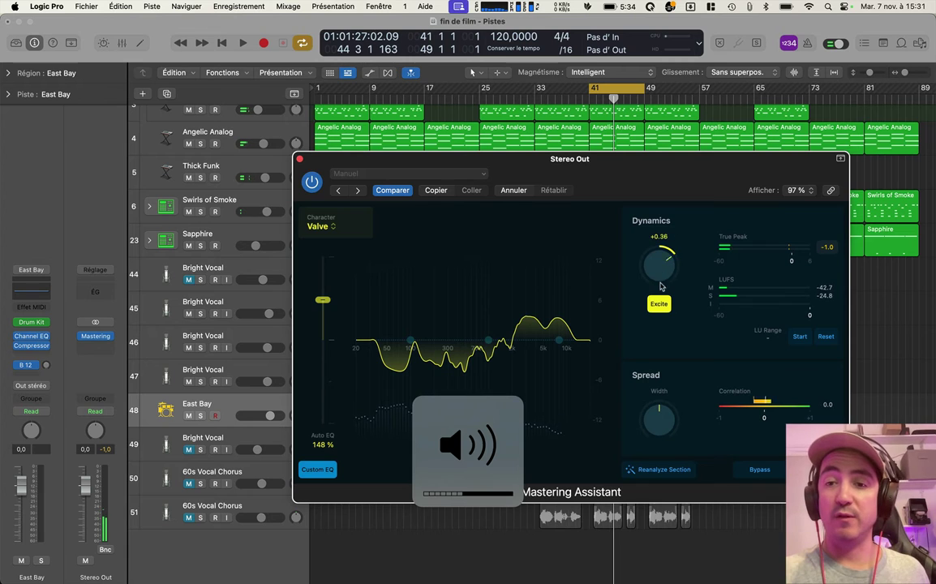
# Lower the Loudness close to its default, disable Excite and set Auto EQ to 80 %
pyautogui.moveTo(661, 286); pyautogui.dragTo(658, 304)
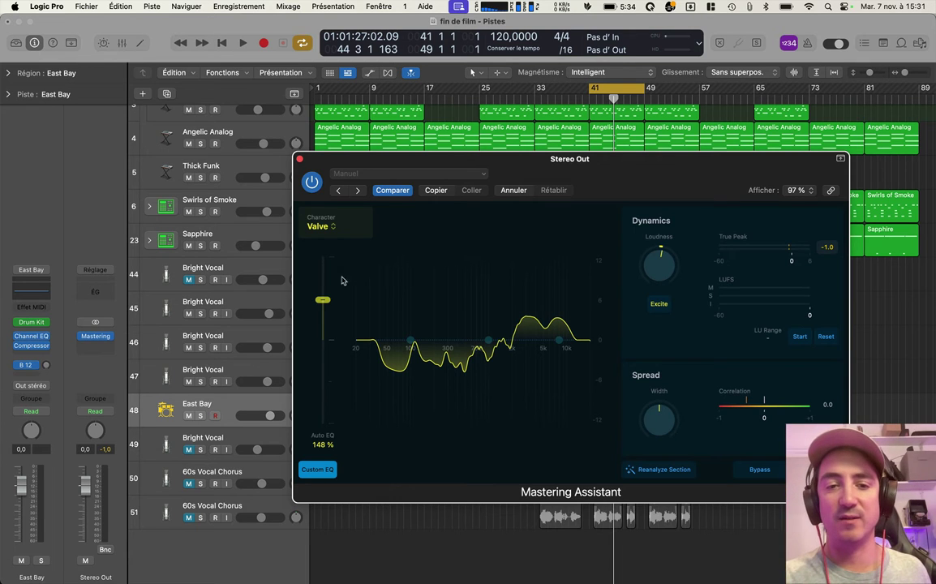
pyautogui.moveTo(325, 304); pyautogui.dragTo(326, 352)
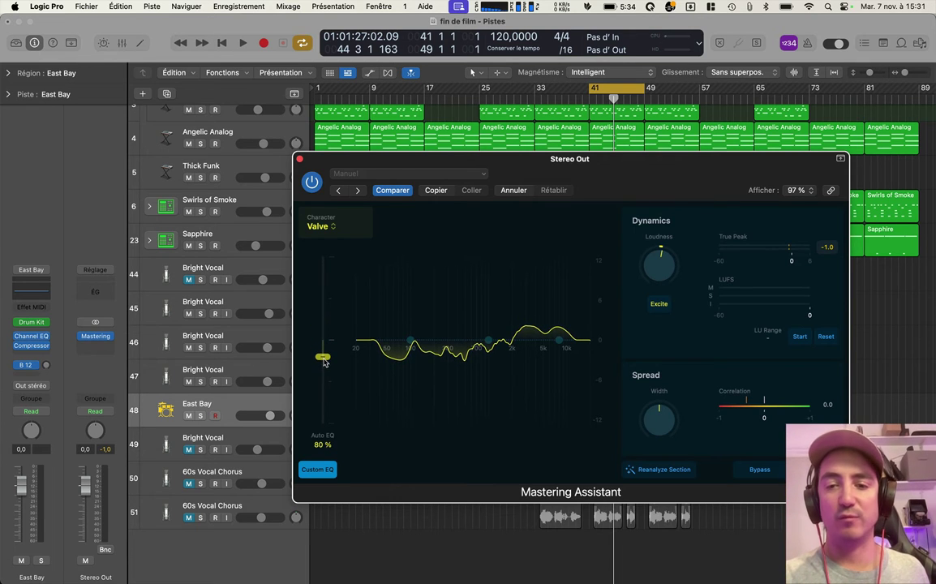
# Audition the Spread Width at a wide setting during playback, reduce it slightly below its default and close the Mastering Assistant
pyautogui.press('space')
pyautogui.moveTo(659, 417); pyautogui.dragTo(649, 341)
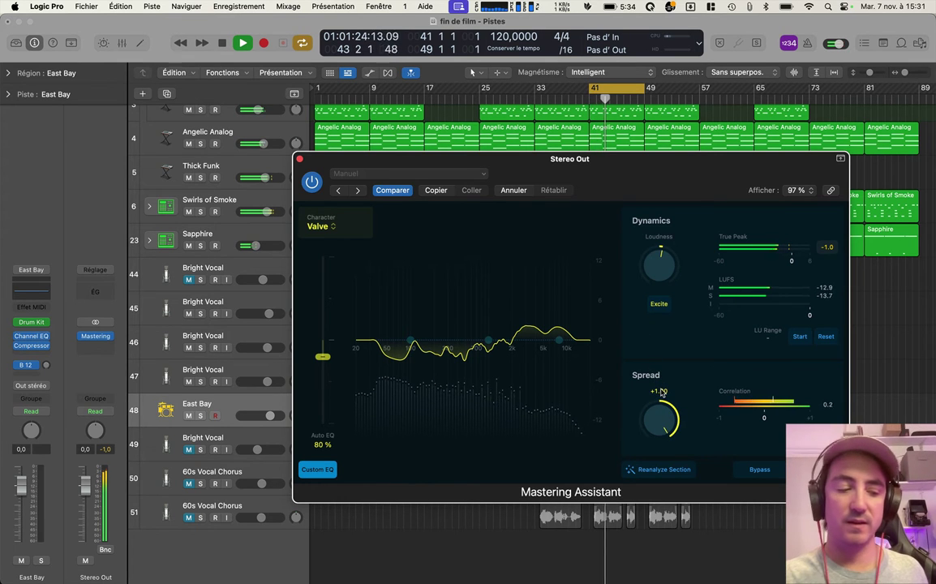
pyautogui.moveTo(663, 392); pyautogui.dragTo(659, 433)
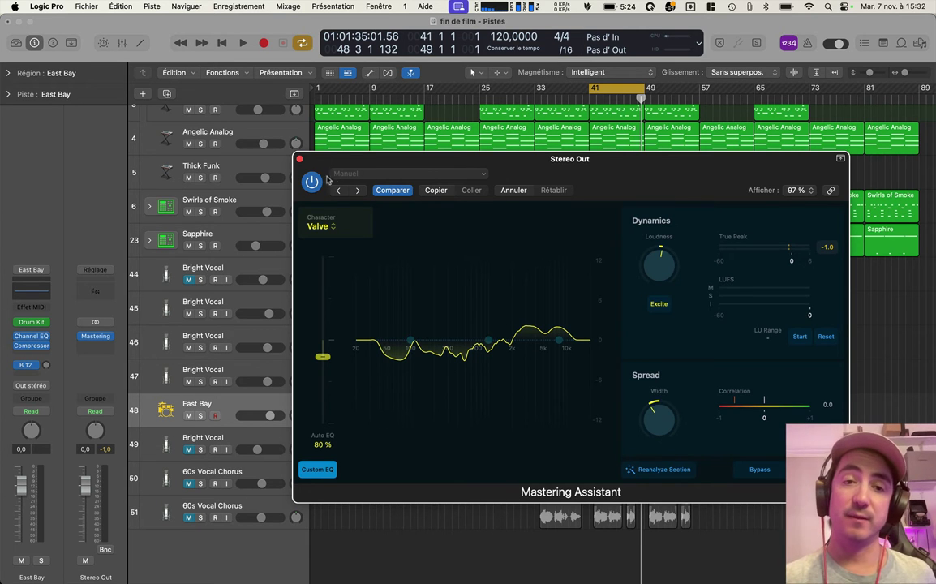
pyautogui.click(300, 159)
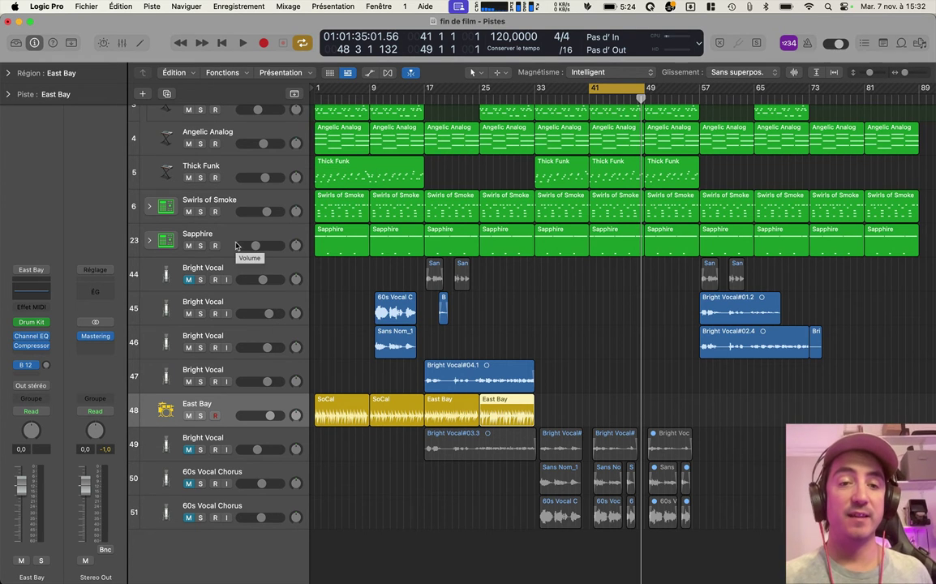
# Solo the Angelic Analog track and start playback
pyautogui.scroll(3, 236, 246)
pyautogui.click(223, 192)
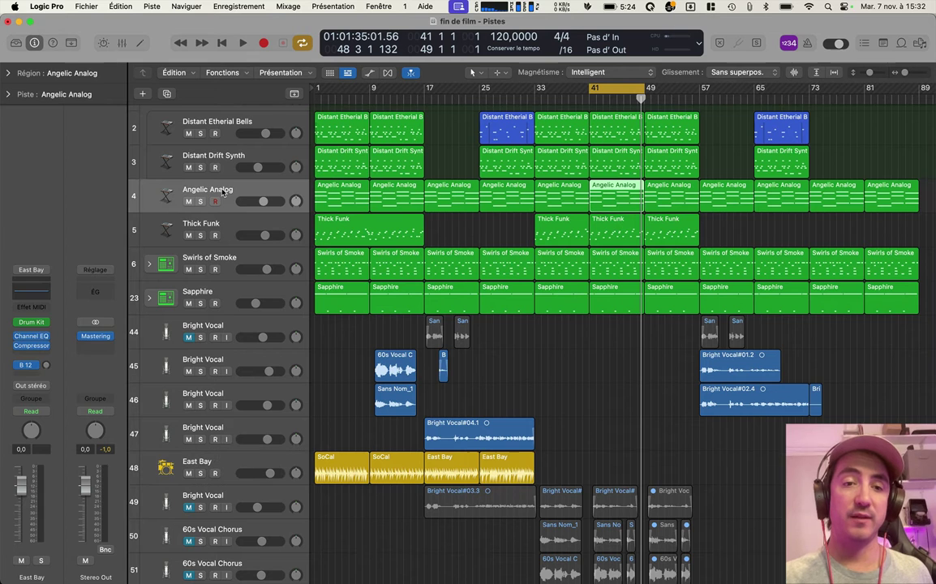
pyautogui.press('Return')
pyautogui.click(200, 202)
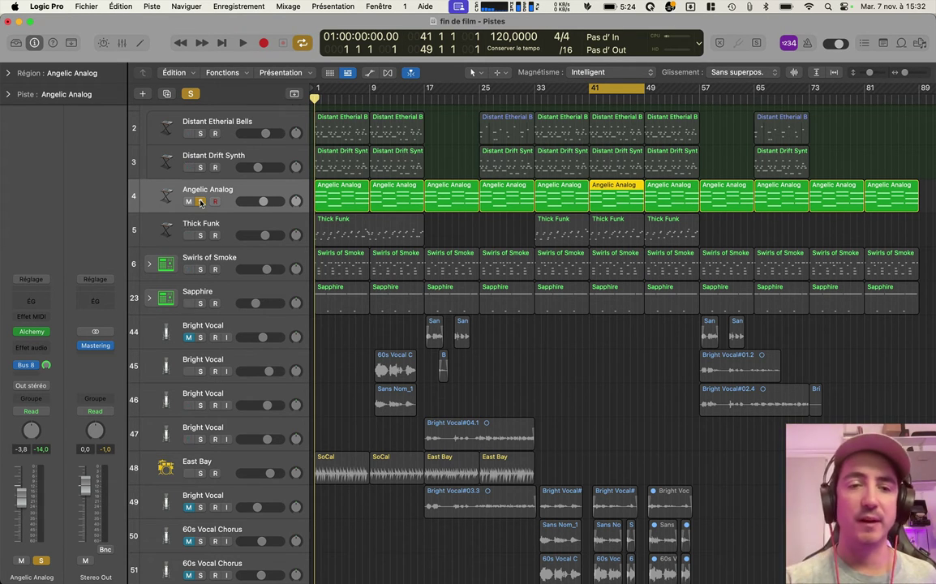
pyautogui.press('space')
# Insert the Beat Breaker multi-effect on the Angelic Analog channel strip
pyautogui.click(36, 355)
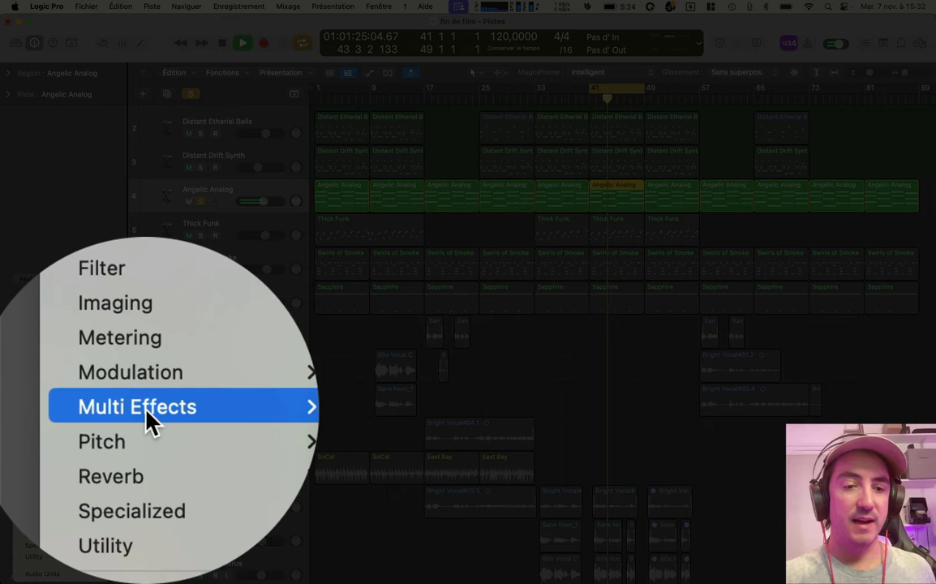
pyautogui.moveTo(66, 513)
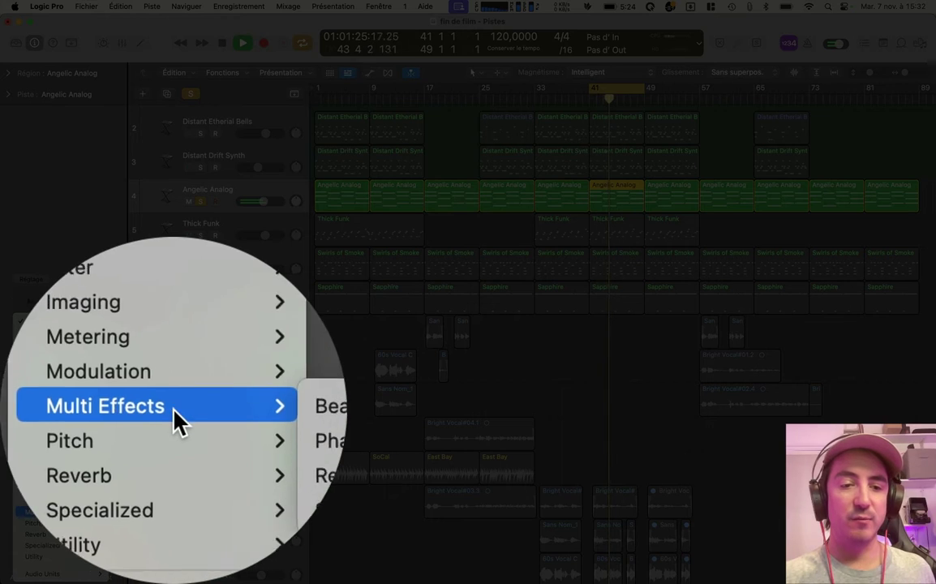
pyautogui.click(175, 515)
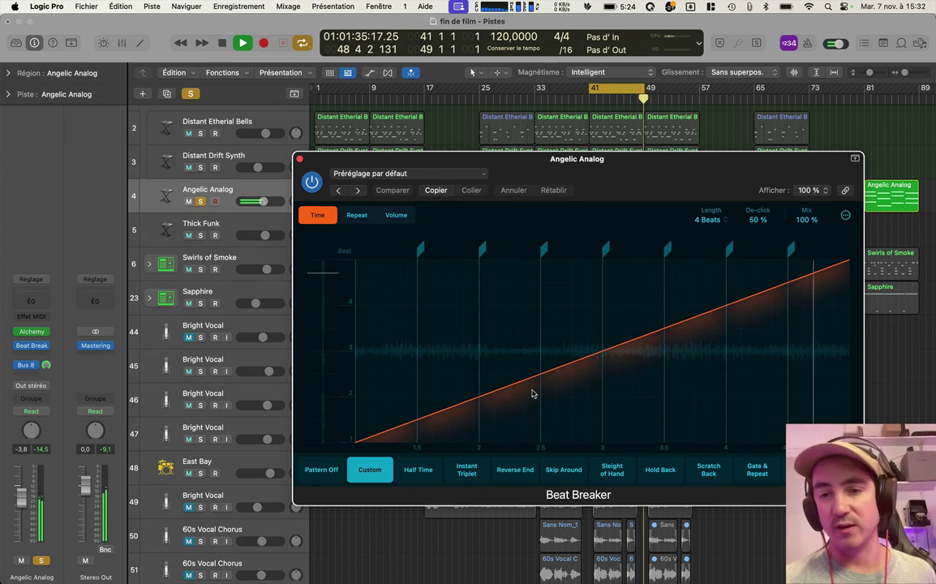
# Raise the 2.5 time slice, set the 2 slice's input beat to 1.50, the 3.5 slice's to 4.50, and the 4 slice's to 3.00 at 200 % speed
pyautogui.moveTo(578, 358); pyautogui.dragTo(580, 318)
pyautogui.moveTo(516, 388); pyautogui.dragTo(513, 419)
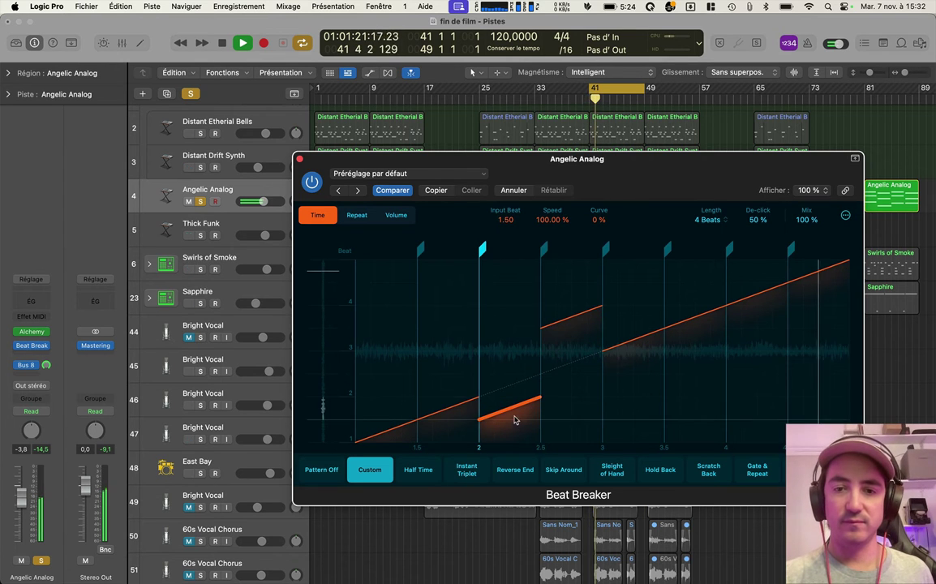
pyautogui.moveTo(692, 317); pyautogui.dragTo(690, 272)
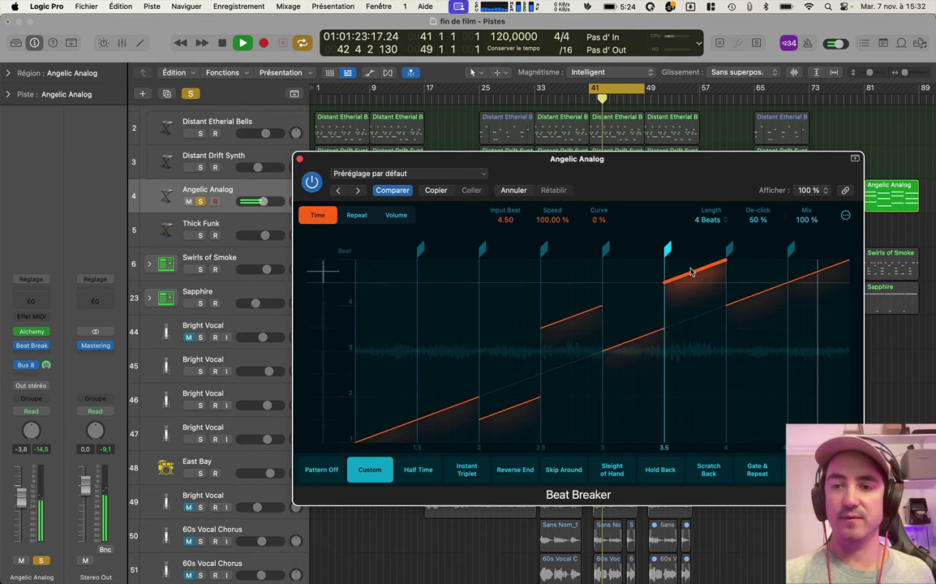
pyautogui.moveTo(775, 289); pyautogui.dragTo(694, 343)
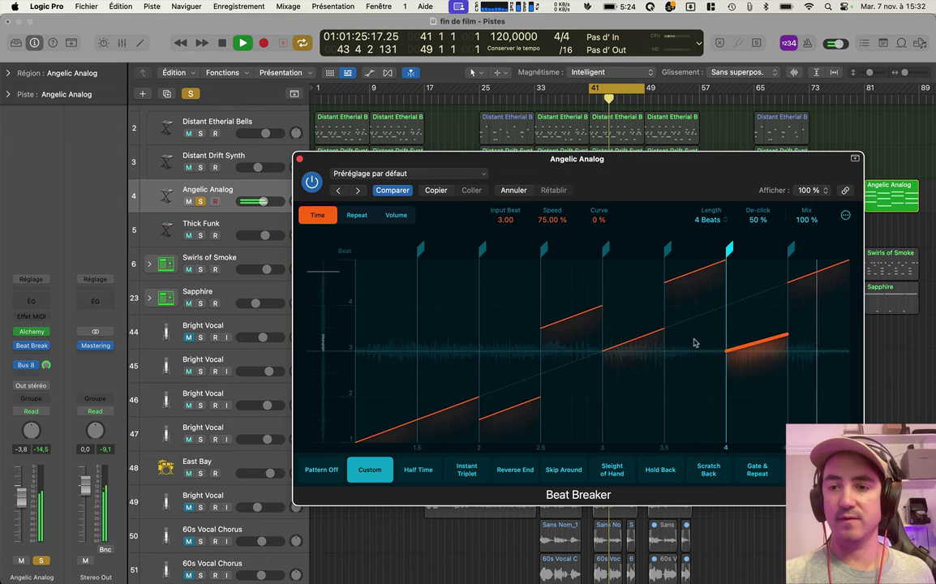
pyautogui.moveTo(785, 335); pyautogui.dragTo(787, 308)
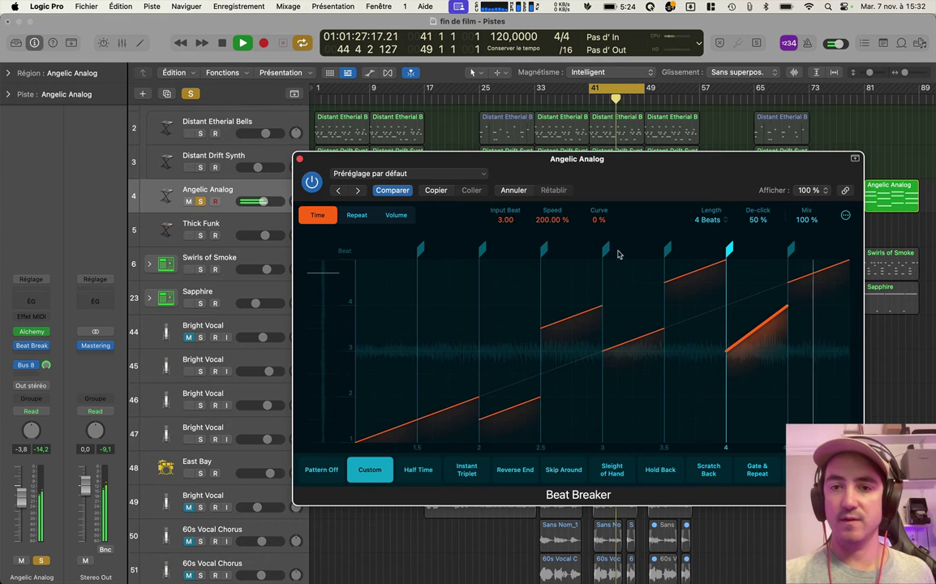
# Try the Gate & Repeat pattern with its 4.25 slice at input beat 2.50, and return to the Custom pattern
pyautogui.click(756, 469)
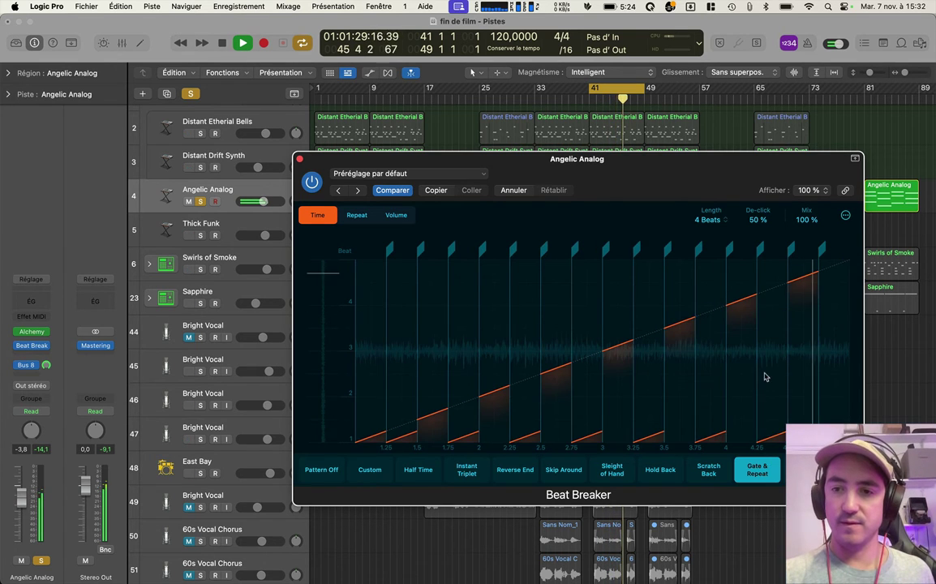
pyautogui.click(764, 374)
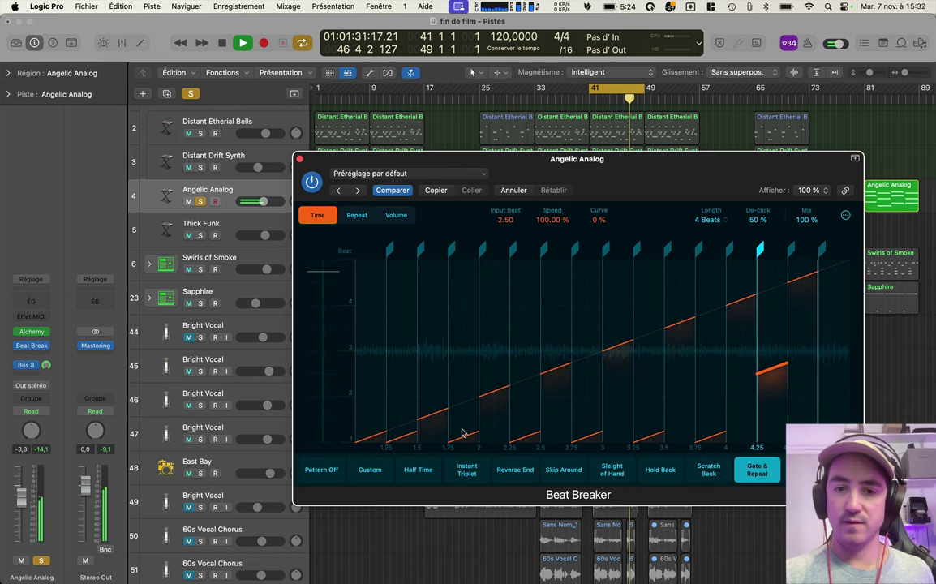
pyautogui.click(371, 470)
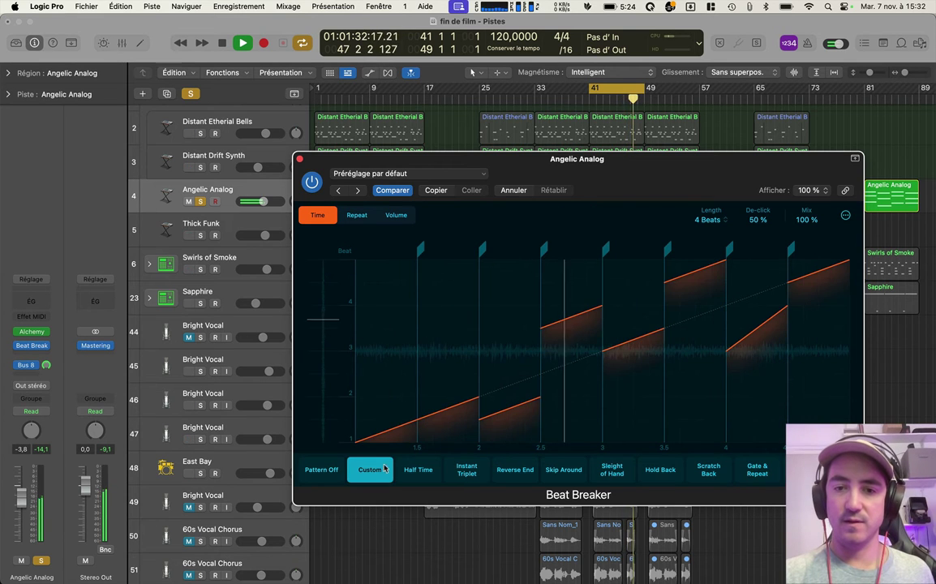
# Lower the Input Beat of the slice at beat 2, give that slice 3 repeats and the first slice 4 repeats
pyautogui.click(513, 410)
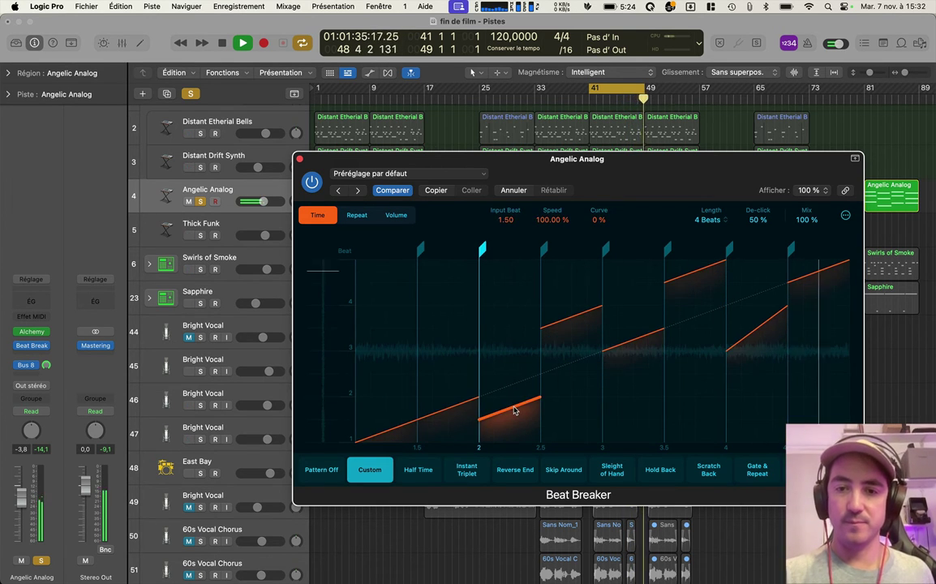
pyautogui.moveTo(504, 218); pyautogui.dragTo(519, 227)
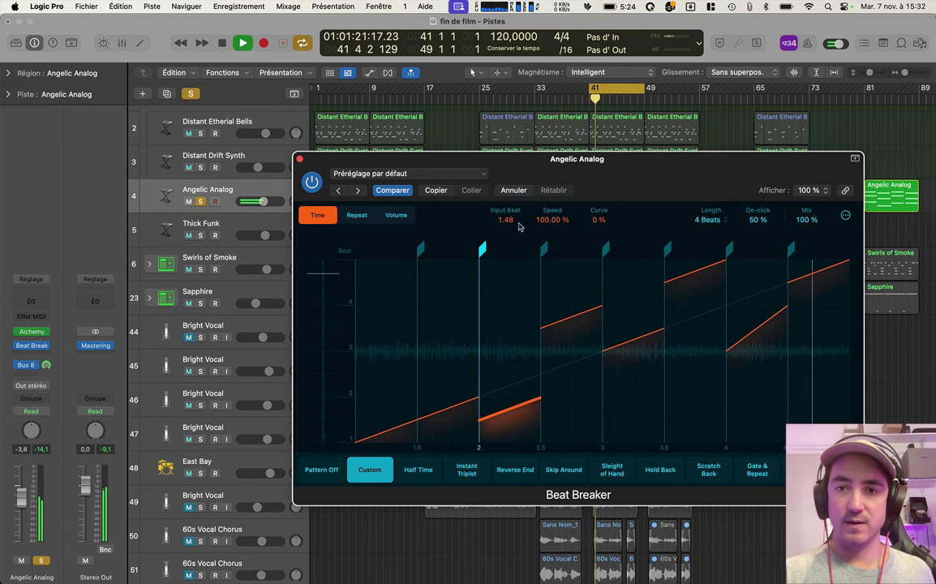
pyautogui.click(361, 215)
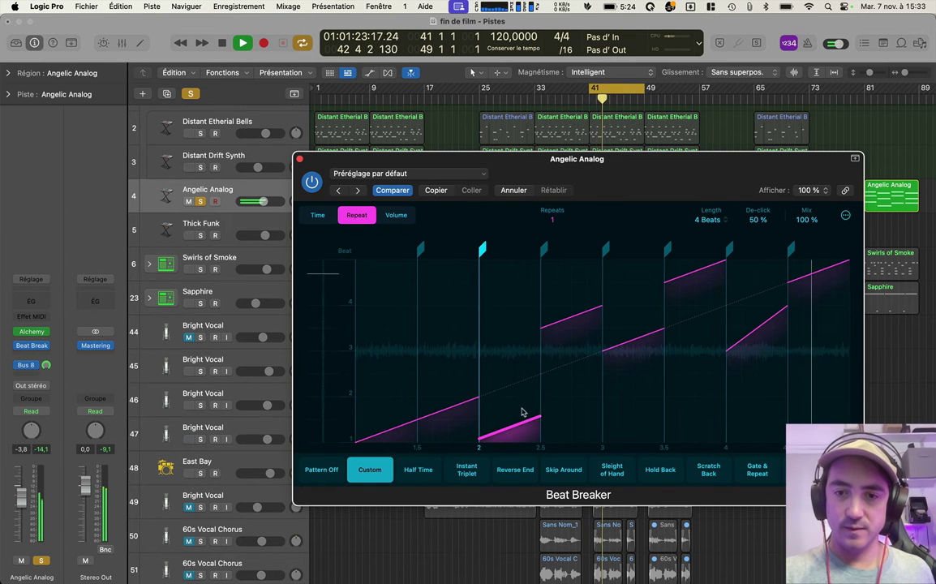
pyautogui.moveTo(522, 412); pyautogui.dragTo(524, 350)
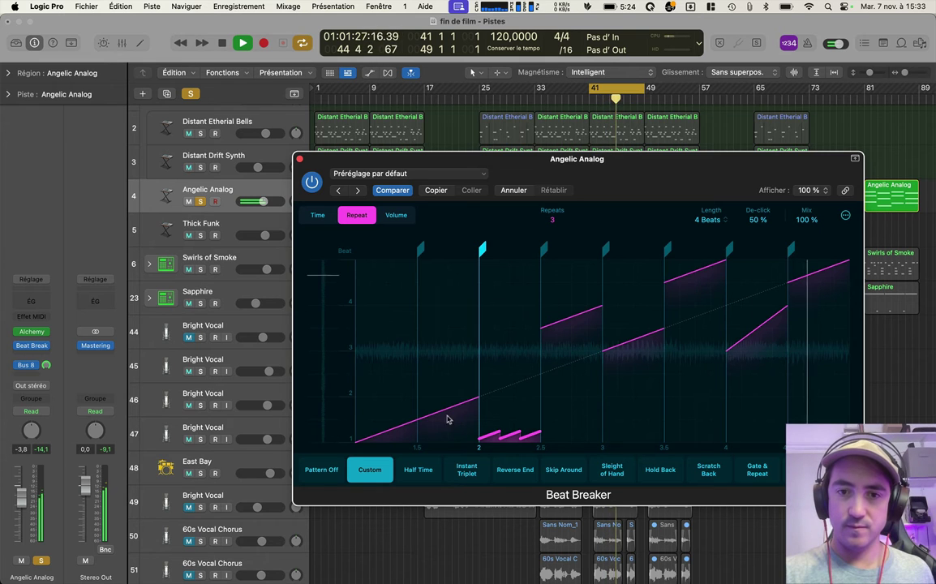
pyautogui.moveTo(394, 409); pyautogui.dragTo(392, 372)
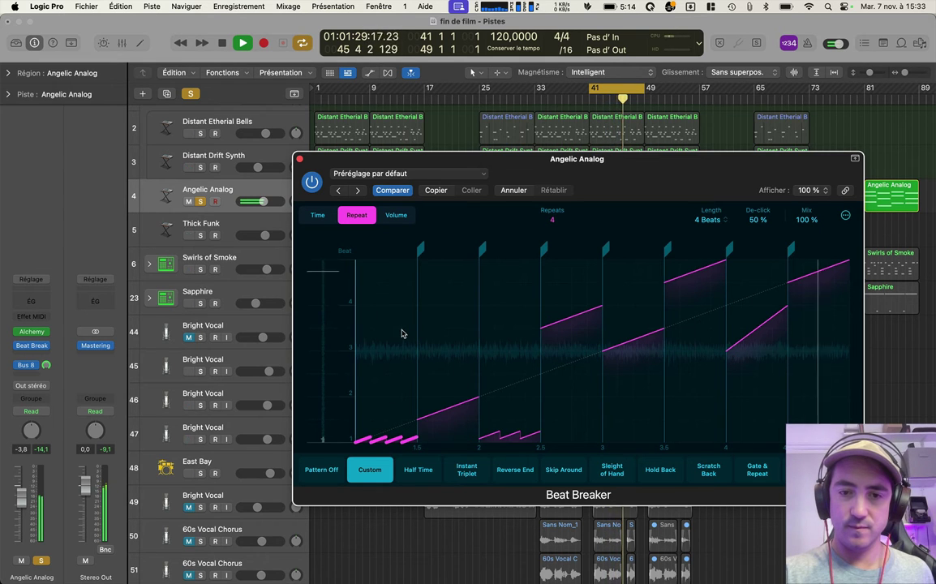
# Set the slice volume at beat 4 to -4.4 dB and the first slice to -6.6 dB with a 181 % slope
pyautogui.click(396, 215)
pyautogui.moveTo(741, 316); pyautogui.dragTo(746, 343)
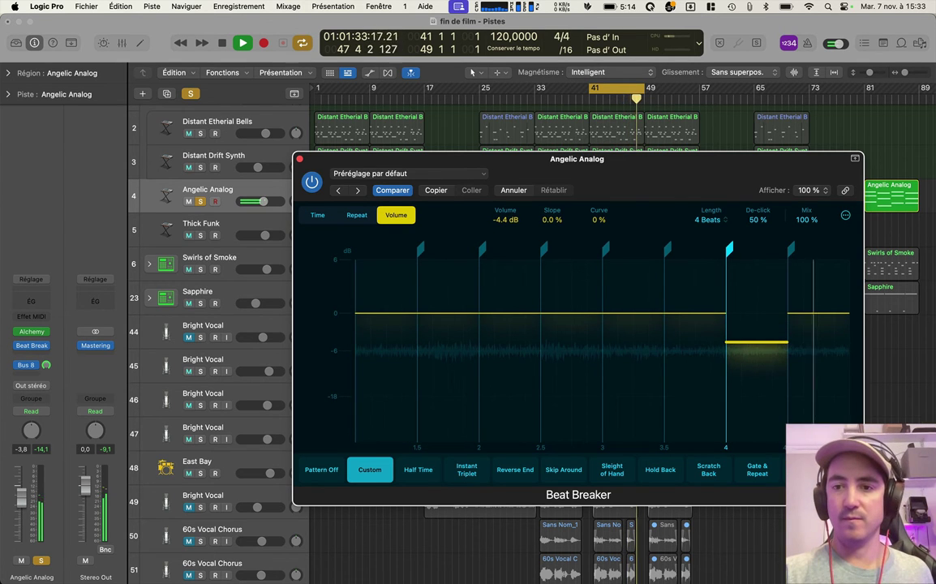
pyautogui.moveTo(371, 320); pyautogui.dragTo(418, 359)
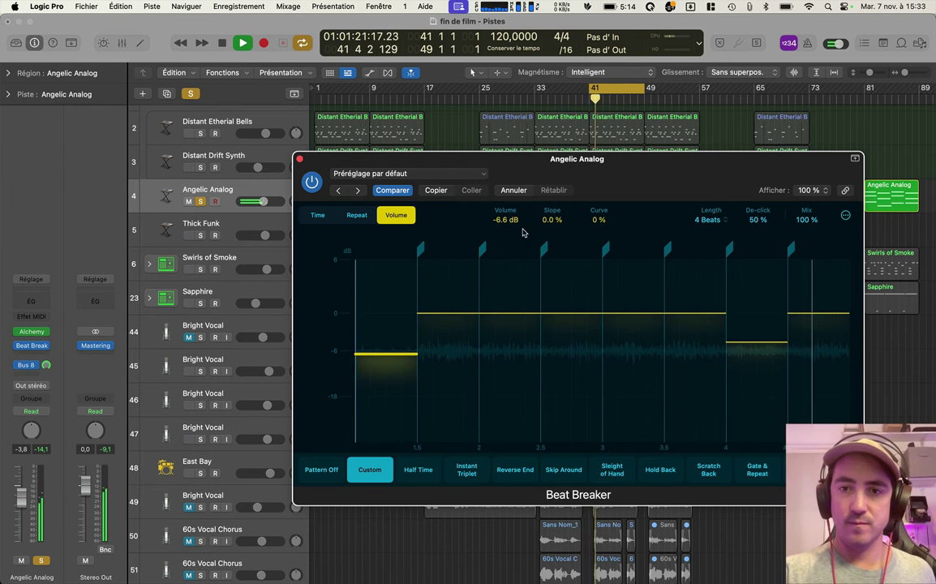
pyautogui.moveTo(551, 219); pyautogui.dragTo(547, 242)
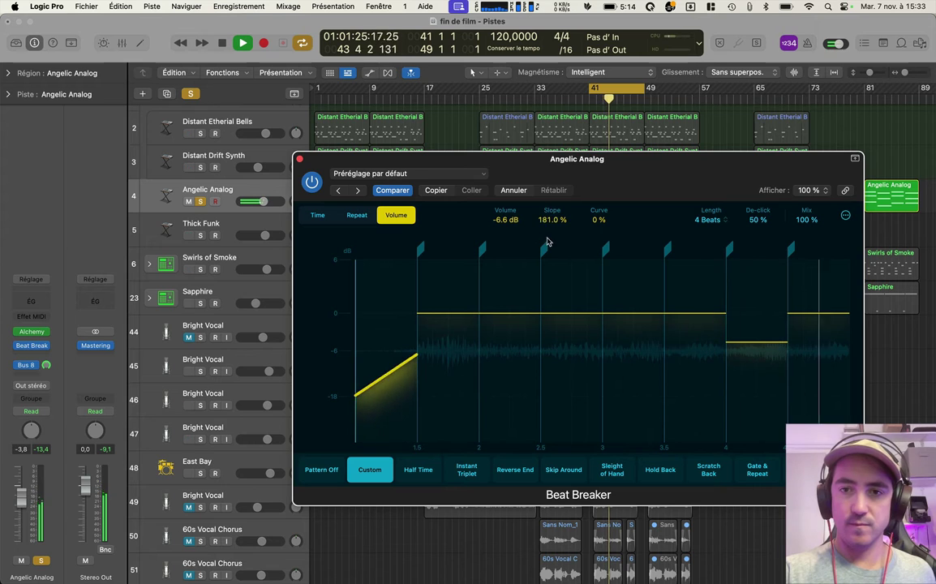
# Return Beat Breaker to Time editing, stop playback and set the Mix to 85 %
pyautogui.click(317, 215)
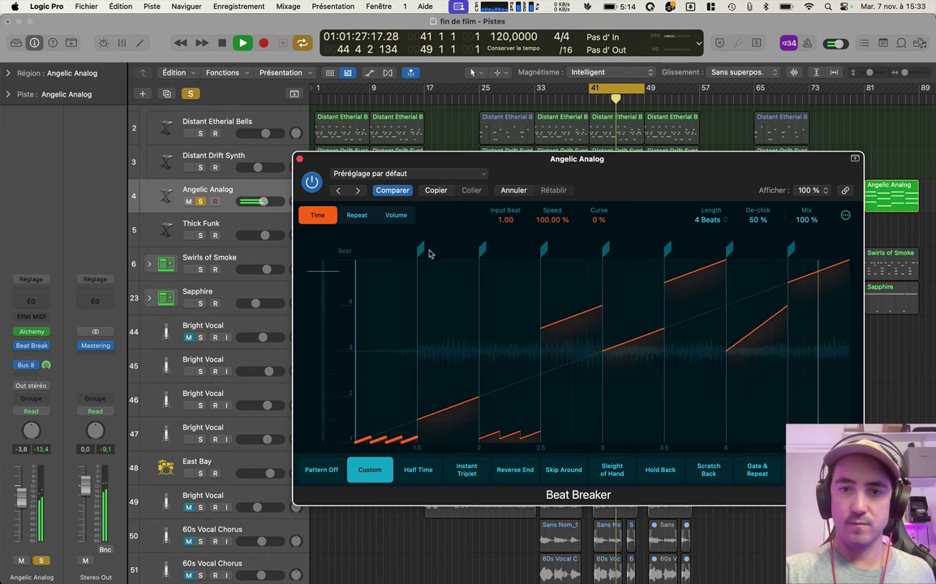
pyautogui.press('space')
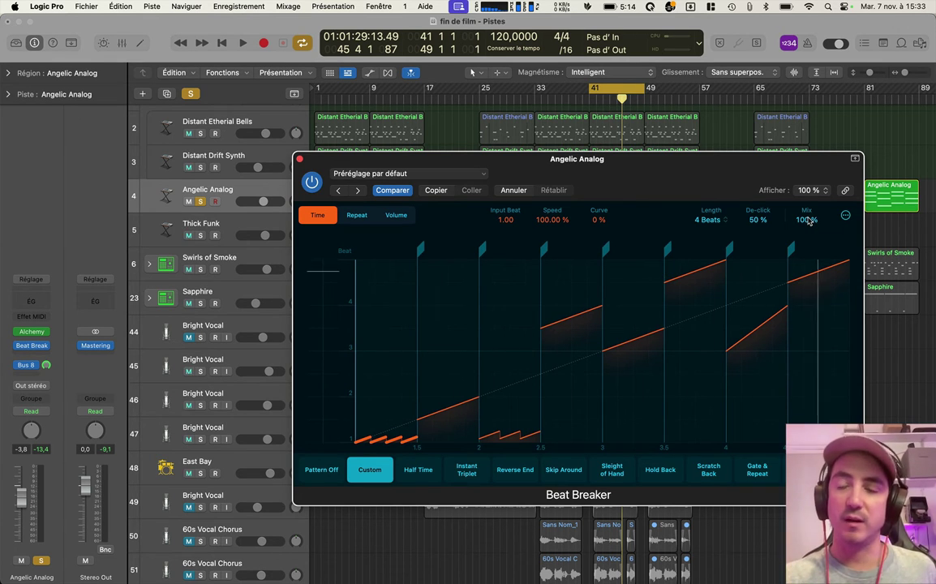
pyautogui.moveTo(808, 219); pyautogui.dragTo(800, 266)
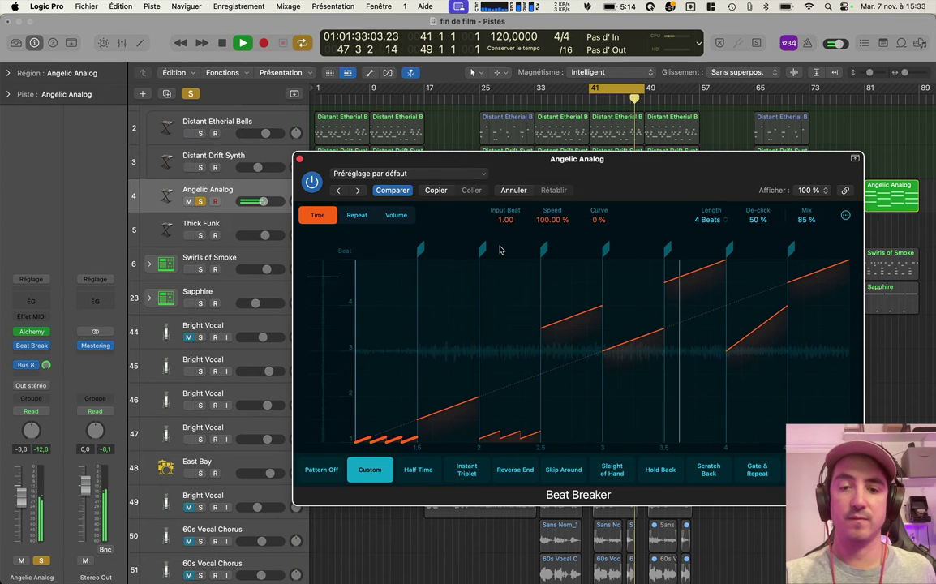
# Turn the Beat Breaker pattern off, close the plug-in and unsolo the Angelic Analog track with playback stopped
pyautogui.click(324, 467)
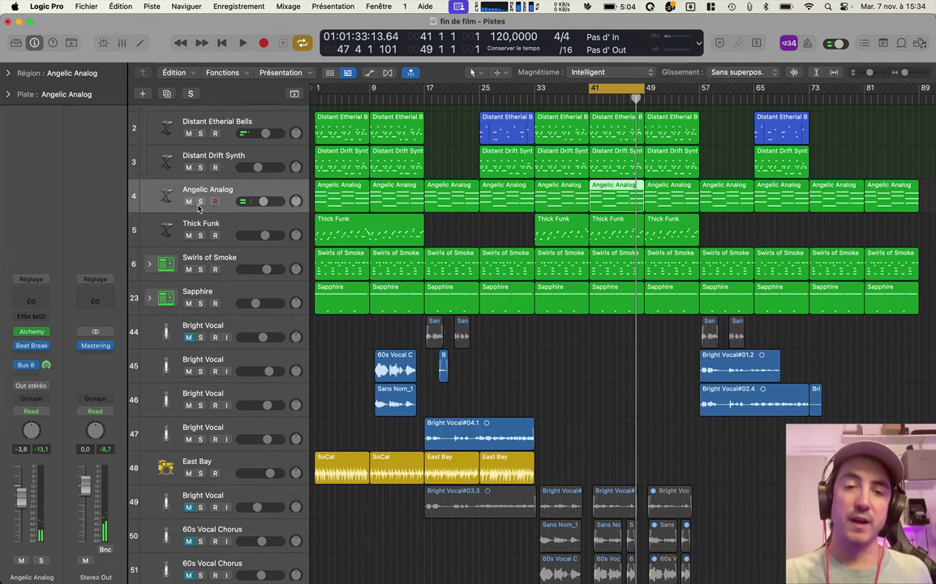
pyautogui.scroll(-4, 227, 456)
pyautogui.scroll(1, 227, 389)
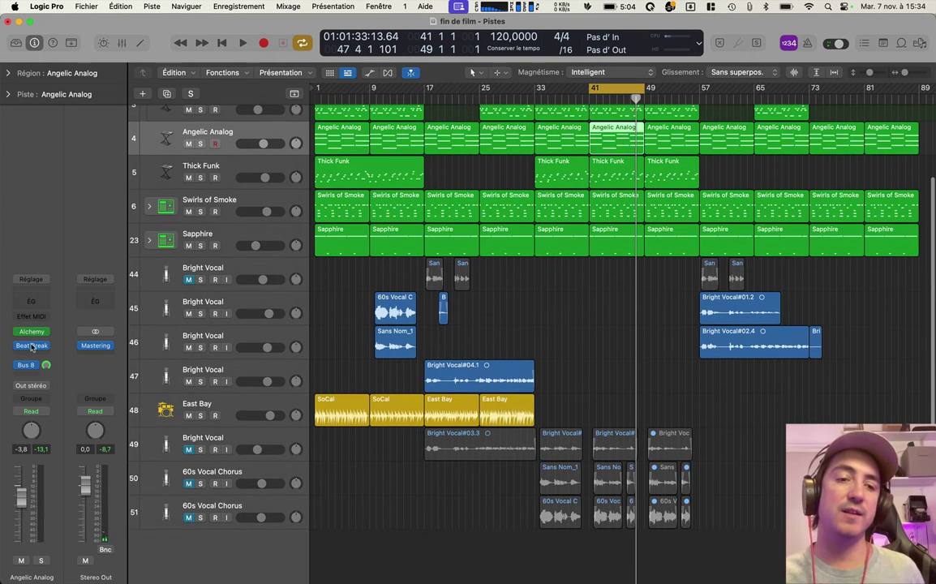
pyautogui.click(37, 354)
pyautogui.press('Escape')
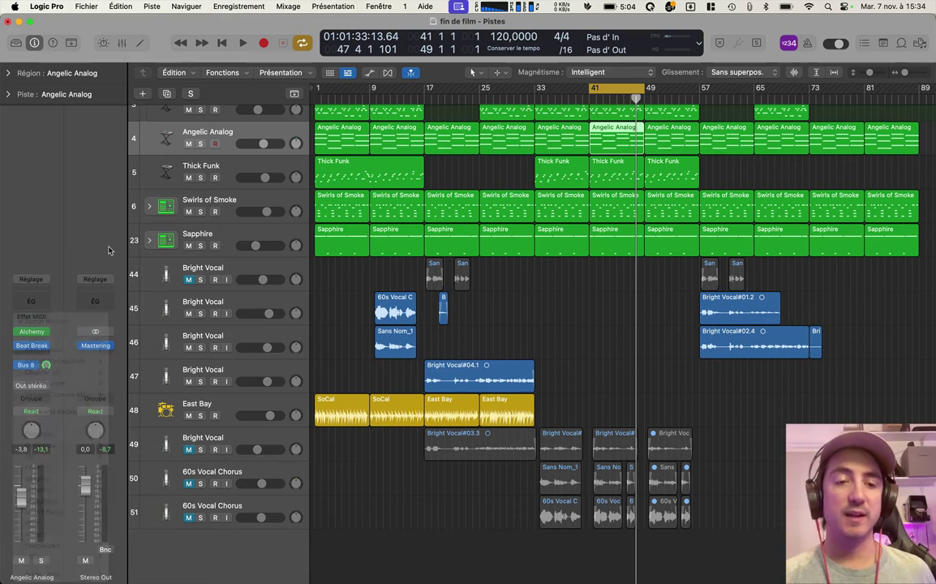
# Create a new software instrument track with a stereo Sample Alchemy as its instrument
pyautogui.press('alt+super+n')
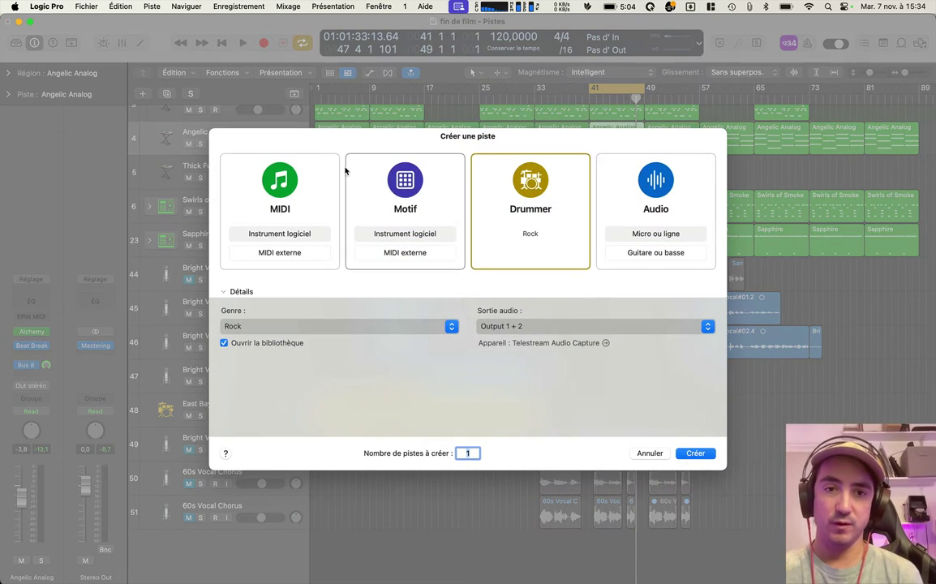
pyautogui.click(280, 183)
pyautogui.click(267, 325)
pyautogui.moveTo(294, 383)
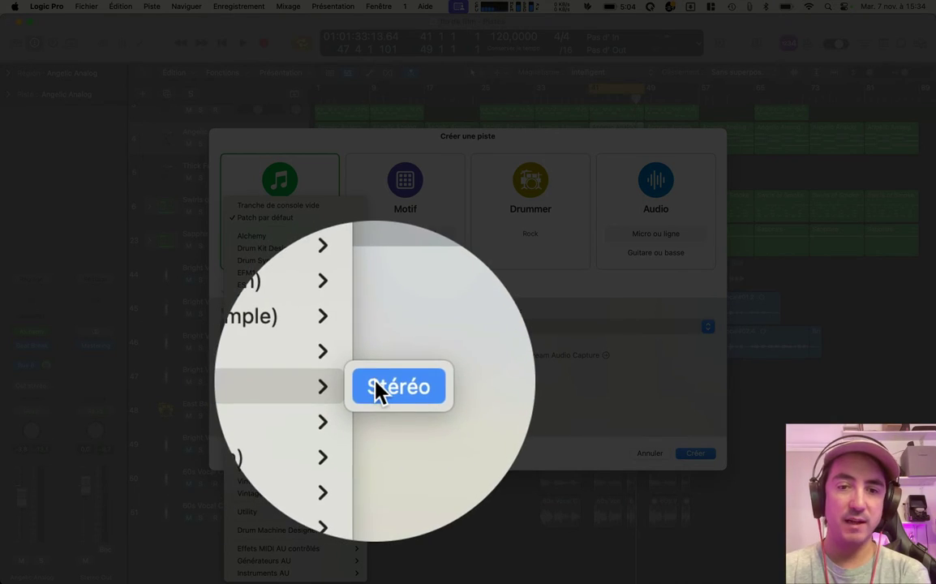
pyautogui.click(375, 382)
pyautogui.click(699, 452)
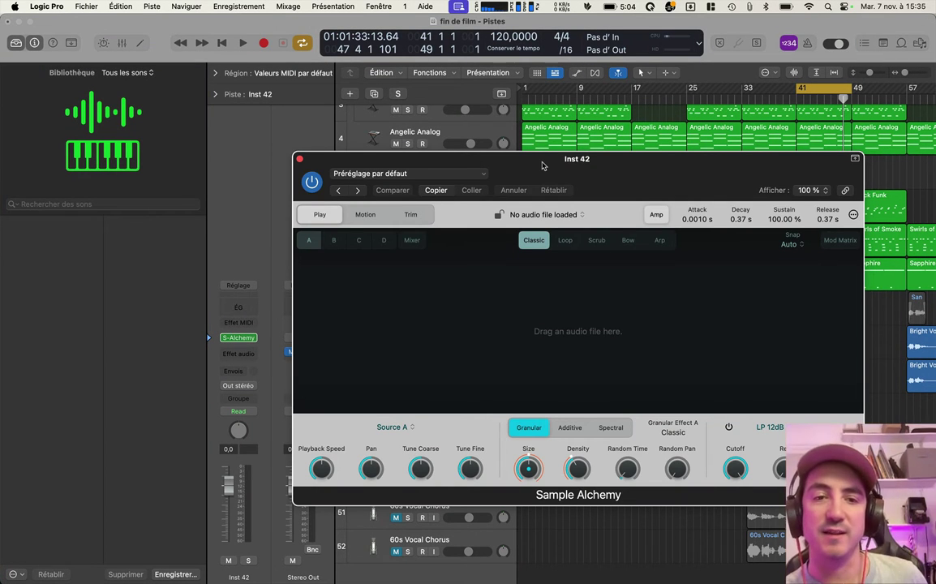
# Show the Musical Typing keyboard and load the short Bright Vocal region at bar 17 into Sample Alchemy
pyautogui.moveTo(543, 165); pyautogui.dragTo(312, 115)
pyautogui.press('super+k')
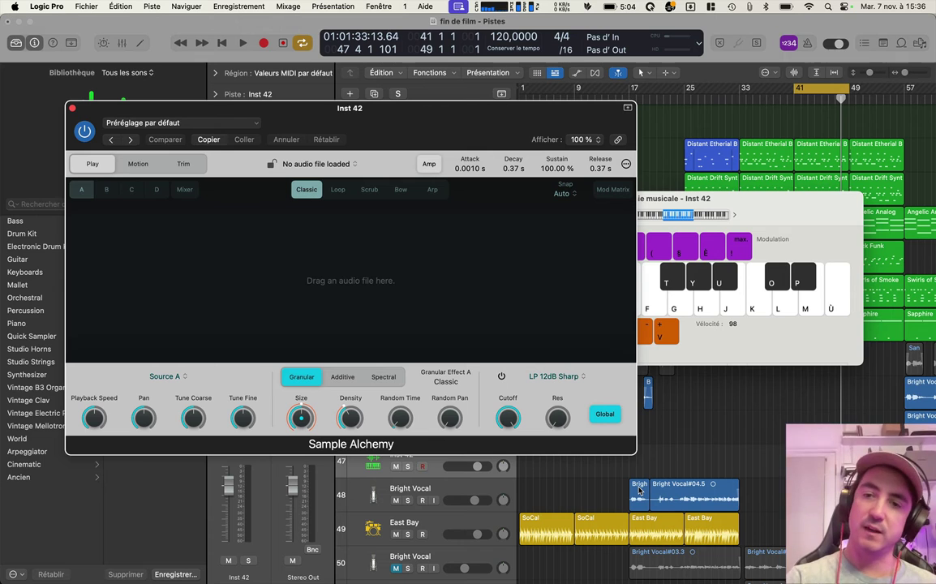
pyautogui.moveTo(639, 490); pyautogui.dragTo(464, 291)
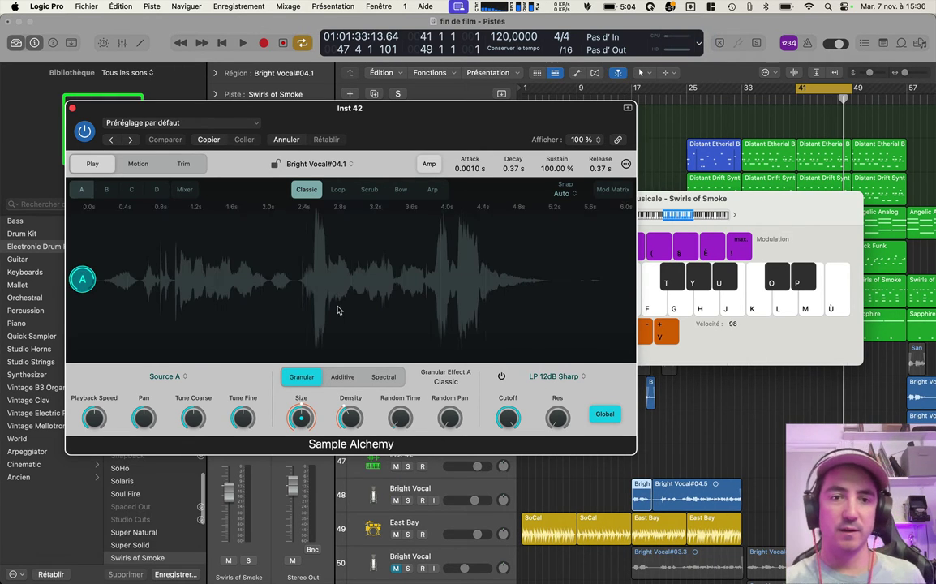
# Turn on source B and place source A just after beat 3 and source B just after beat 4 of the sample
pyautogui.click(106, 189)
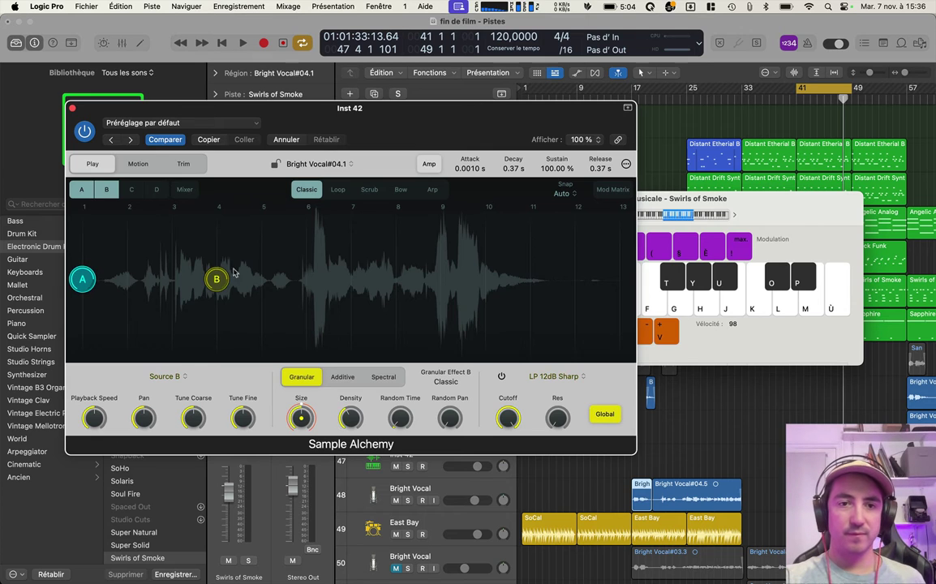
pyautogui.moveTo(215, 279); pyautogui.dragTo(182, 278)
pyautogui.moveTo(83, 279); pyautogui.dragTo(228, 279)
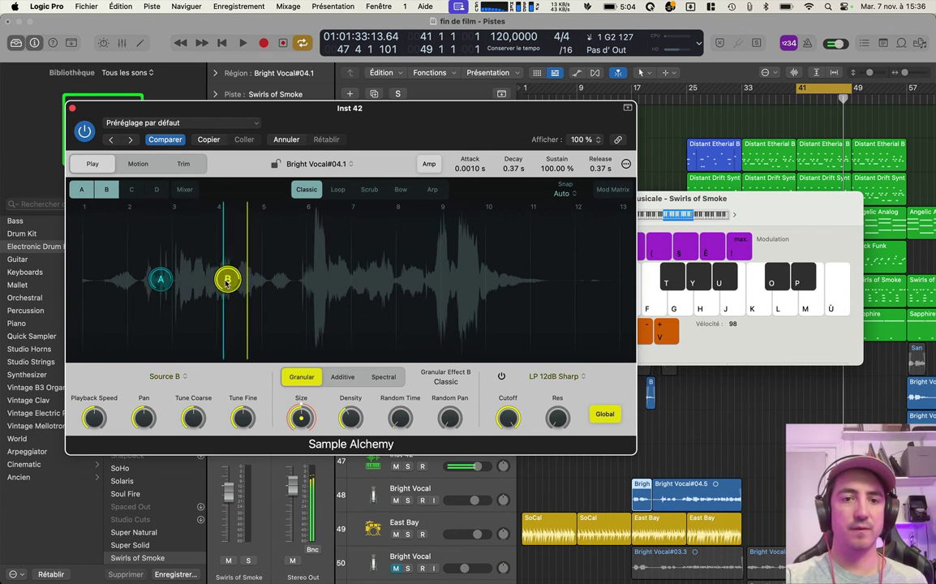
pyautogui.moveTo(160, 278); pyautogui.dragTo(183, 279)
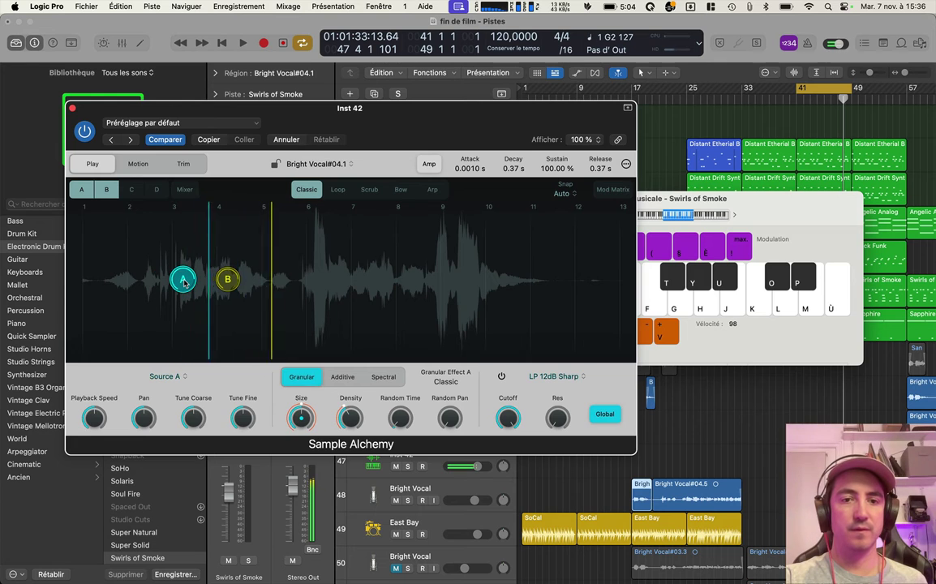
# Set source A to Additive synthesis with the Harmonic effect
pyautogui.click(343, 377)
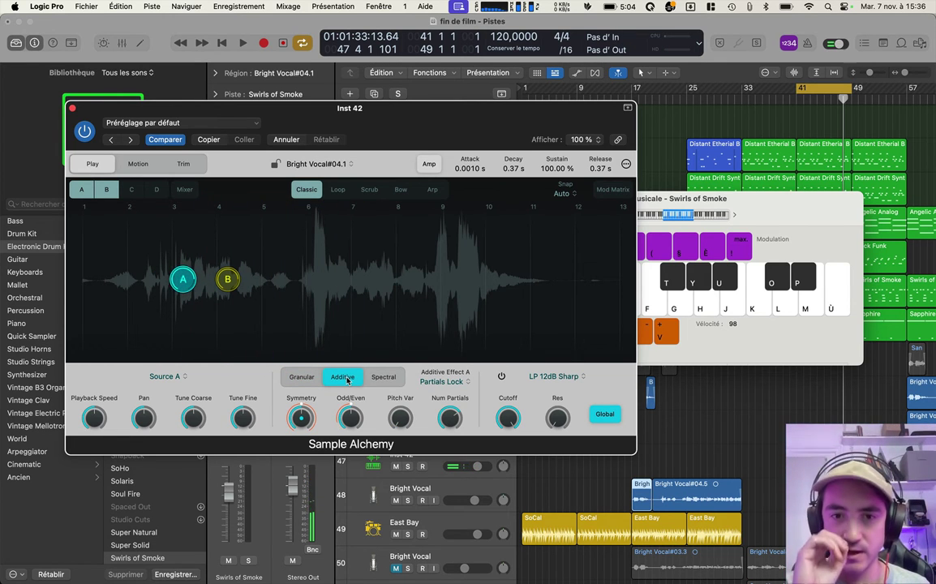
pyautogui.click(442, 381)
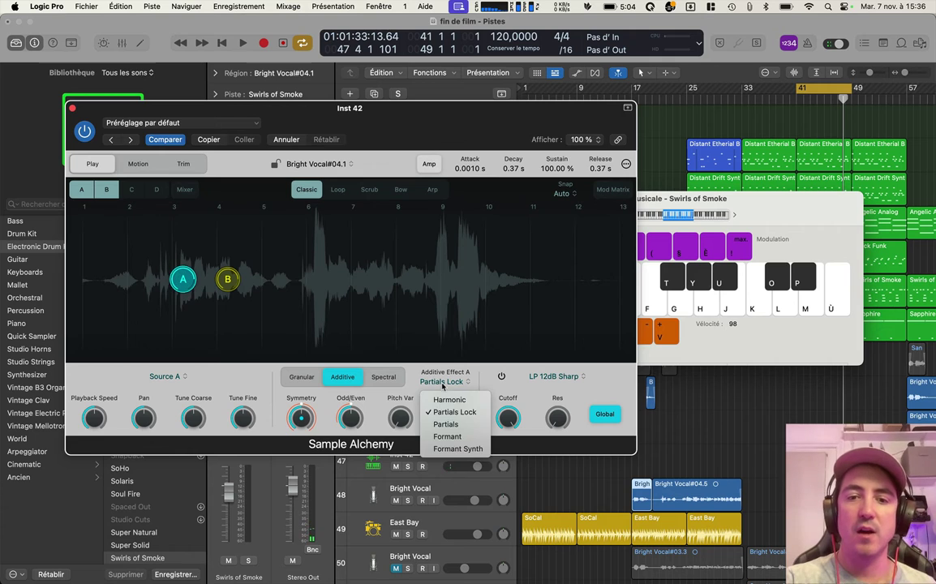
pyautogui.click(446, 398)
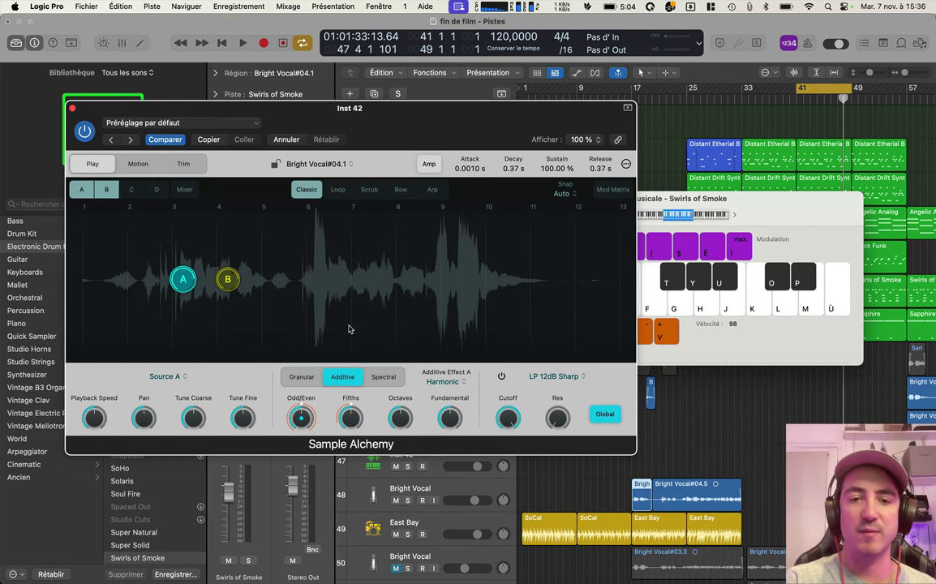
# Switch Sample Alchemy to Loop mode, shorten the loops of sources A and B, and lower source A in the waveform display
pyautogui.click(341, 191)
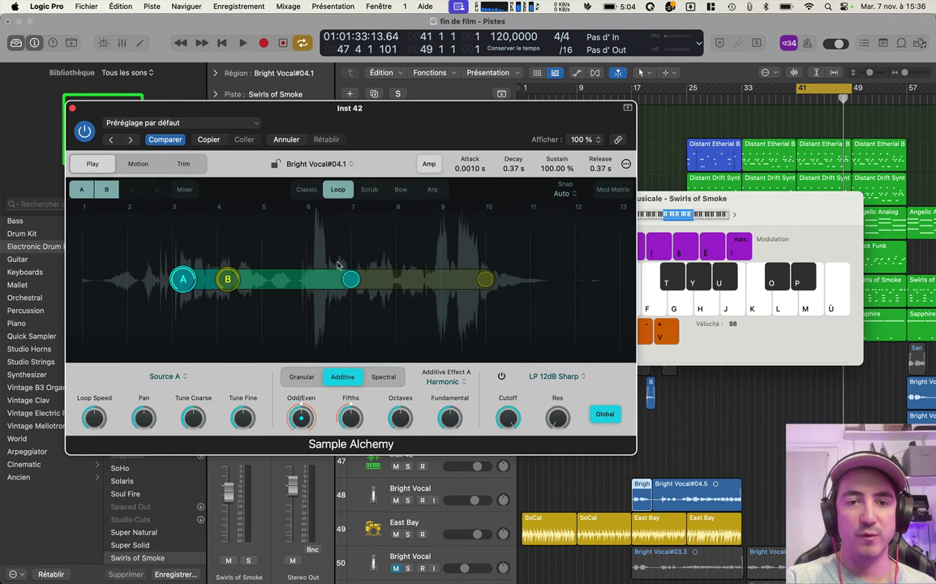
pyautogui.moveTo(317, 281); pyautogui.dragTo(215, 326)
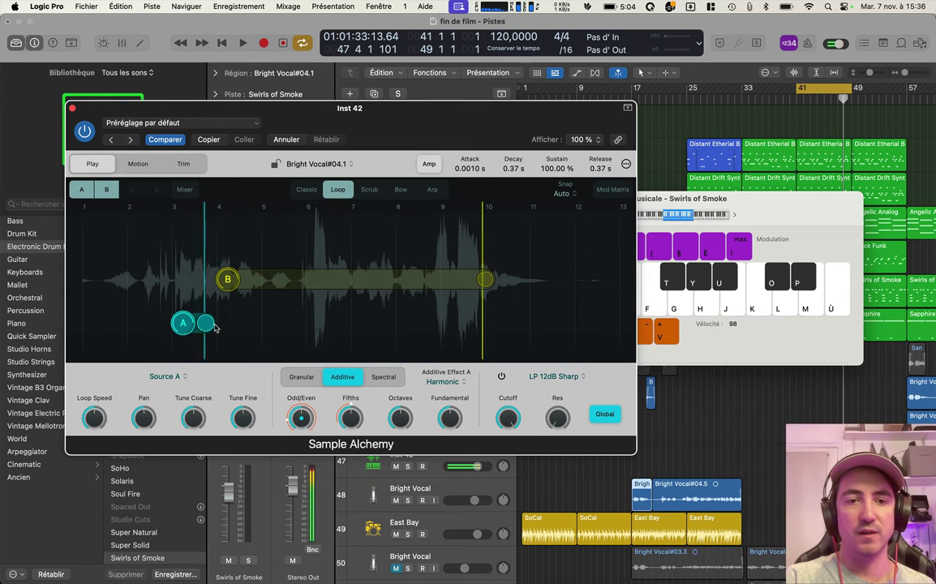
pyautogui.click(227, 279)
pyautogui.moveTo(488, 284); pyautogui.dragTo(250, 279)
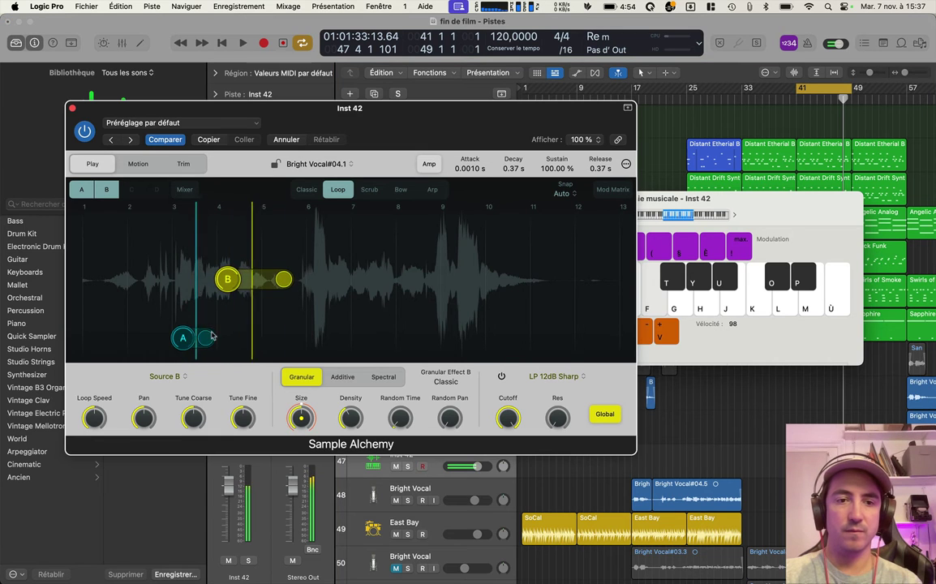
pyautogui.moveTo(205, 338); pyautogui.dragTo(238, 338)
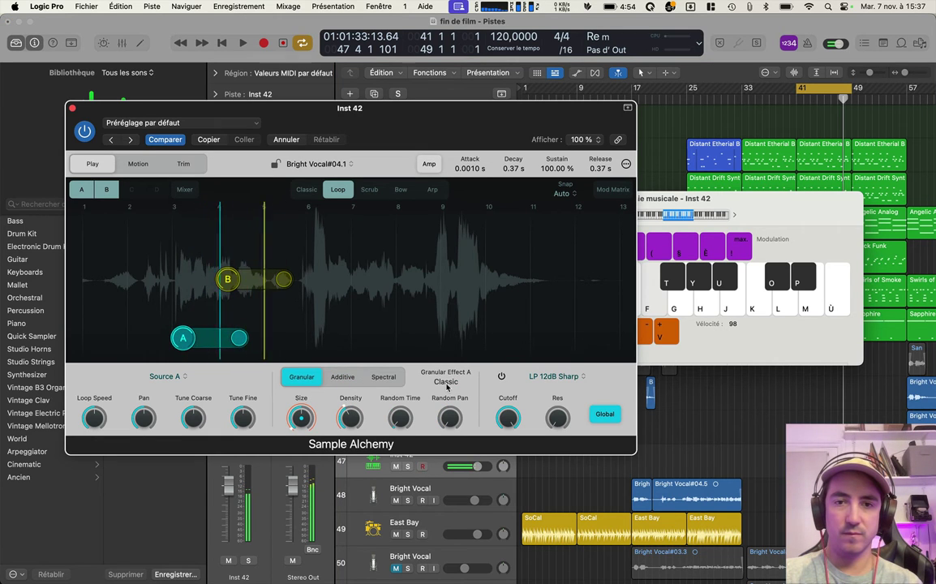
# Switch Sample Alchemy to Scrub mode and scrub source A back to mid-height near beat 3
pyautogui.click(369, 189)
pyautogui.moveTo(182, 337); pyautogui.dragTo(189, 274)
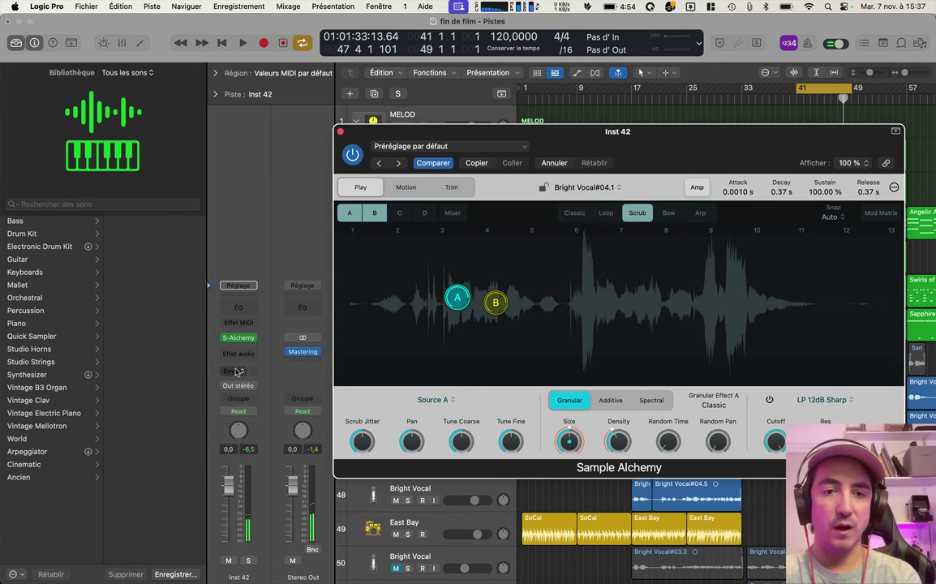
# Insert ValhallaVintageVerb on the Inst 42 channel strip and set its predelay to 112.99 ms
pyautogui.click(236, 371)
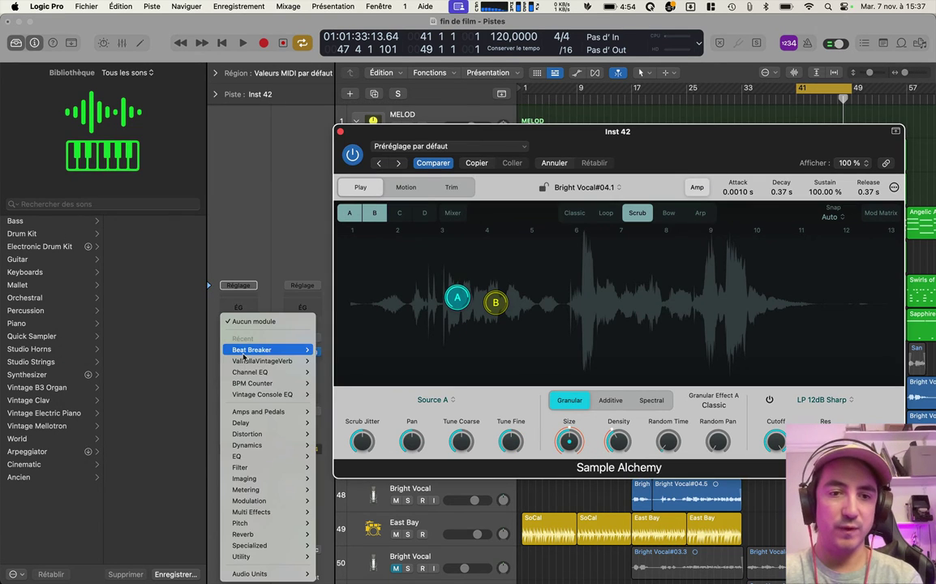
pyautogui.moveTo(292, 361)
pyautogui.click(328, 360)
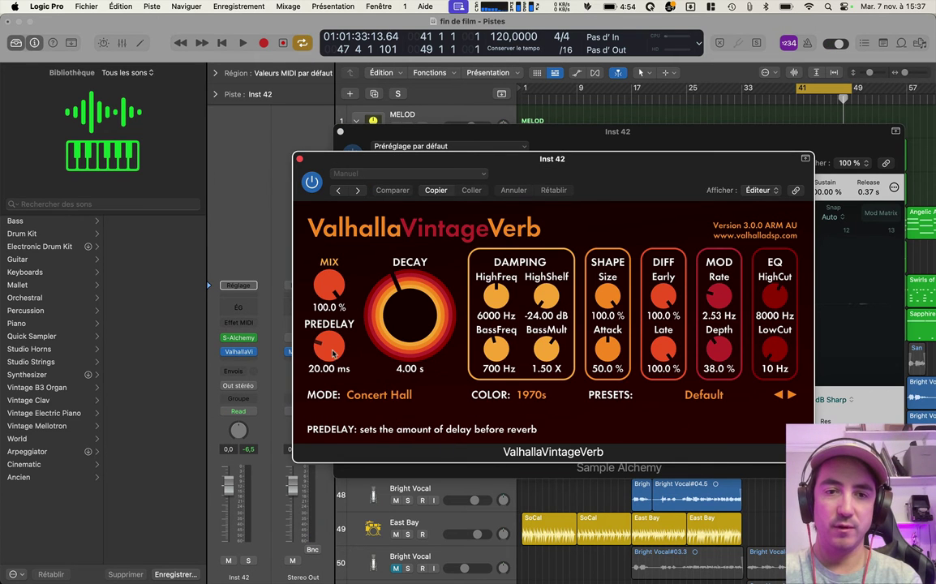
pyautogui.moveTo(329, 349); pyautogui.dragTo(337, 316)
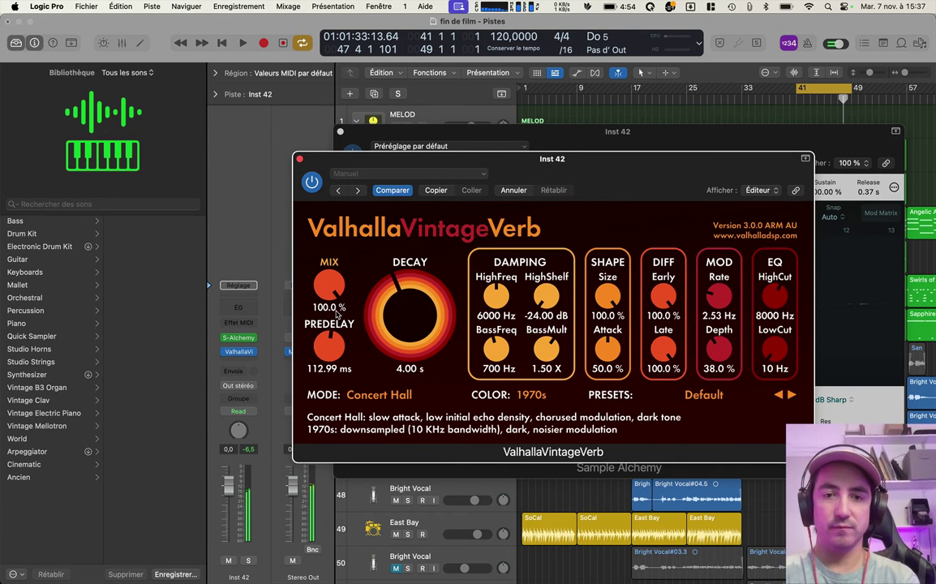
pyautogui.doubleClick(328, 307)
pyautogui.write('ifsh')
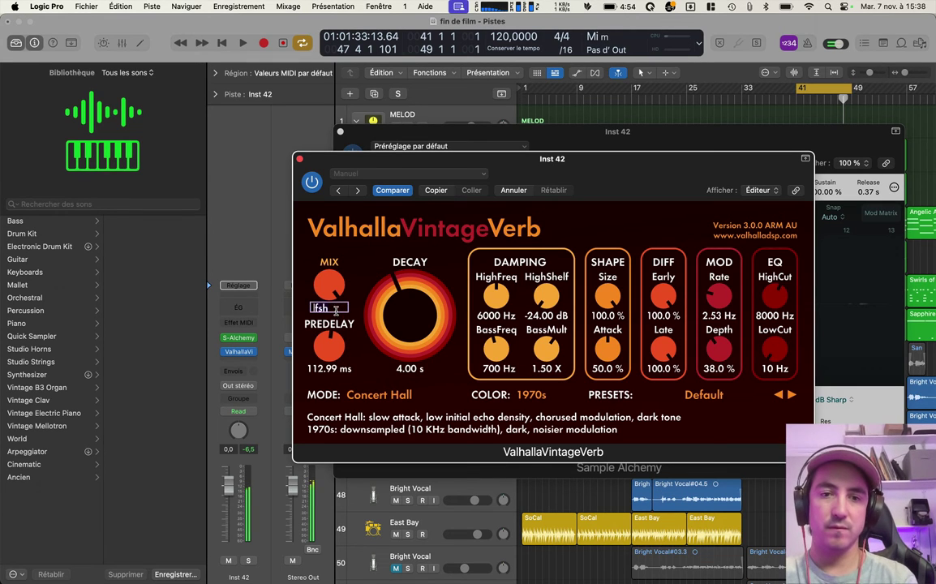
pyautogui.click(594, 490)
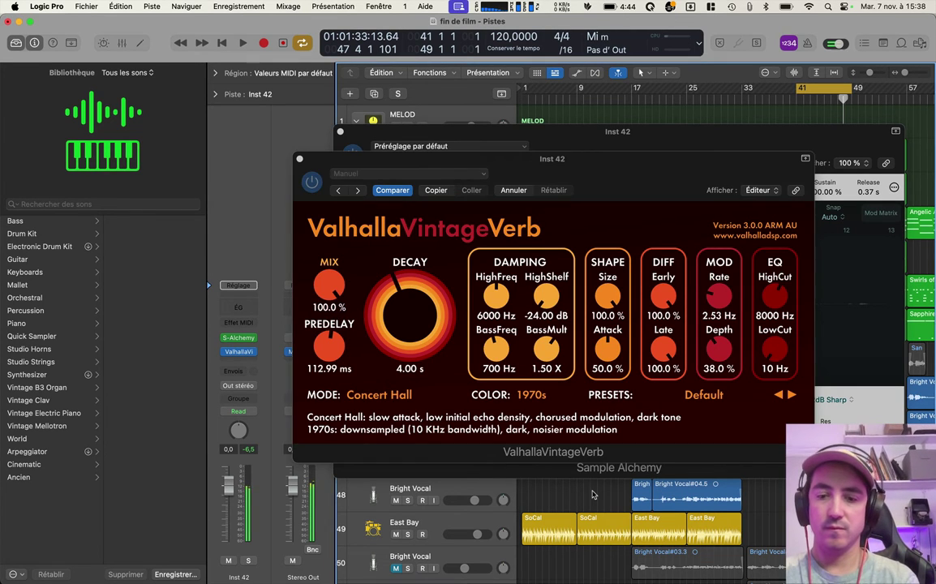
# Solo the Inst 42 track, turn on the track hiding controls and show the project's audio file browser
pyautogui.press('s')
pyautogui.press('h')
pyautogui.press('f')
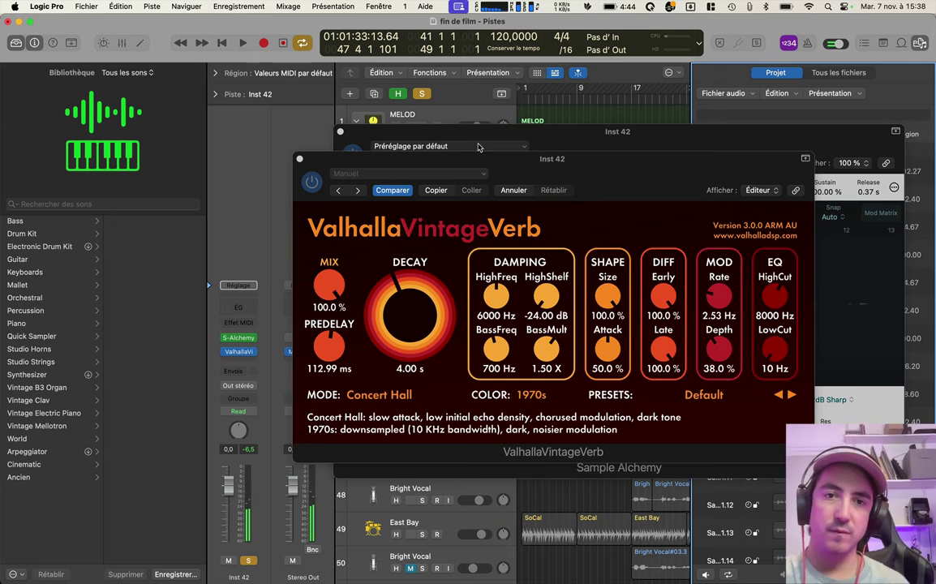
# Hide the plug-in windows, unsolo Inst 42, and close the file browser and the library
pyautogui.press('v')
pyautogui.click(920, 42)
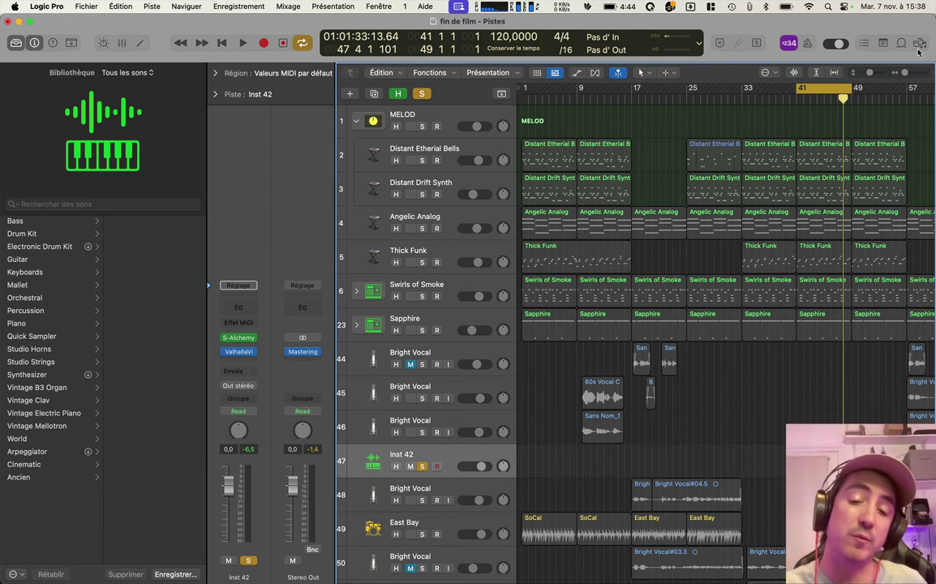
pyautogui.click(421, 465)
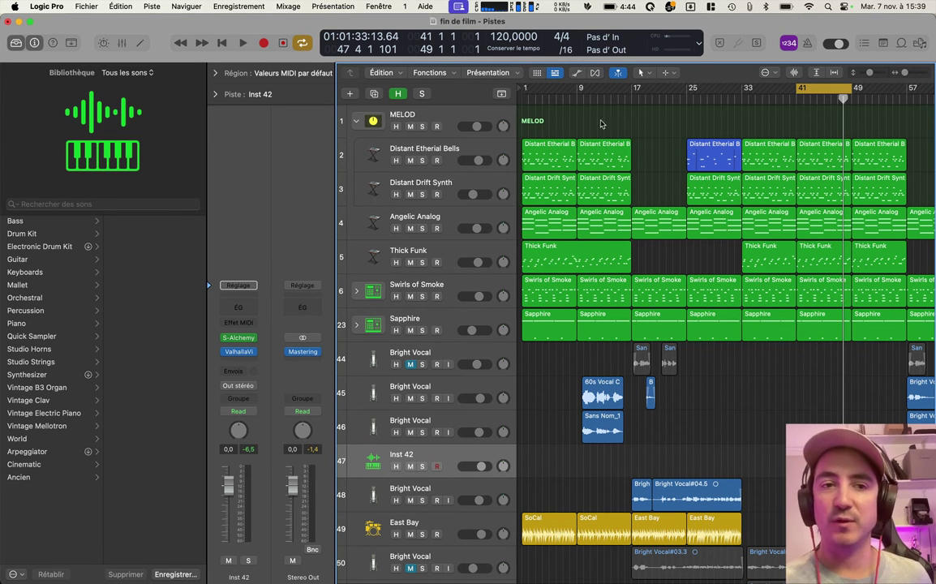
pyautogui.press('y')
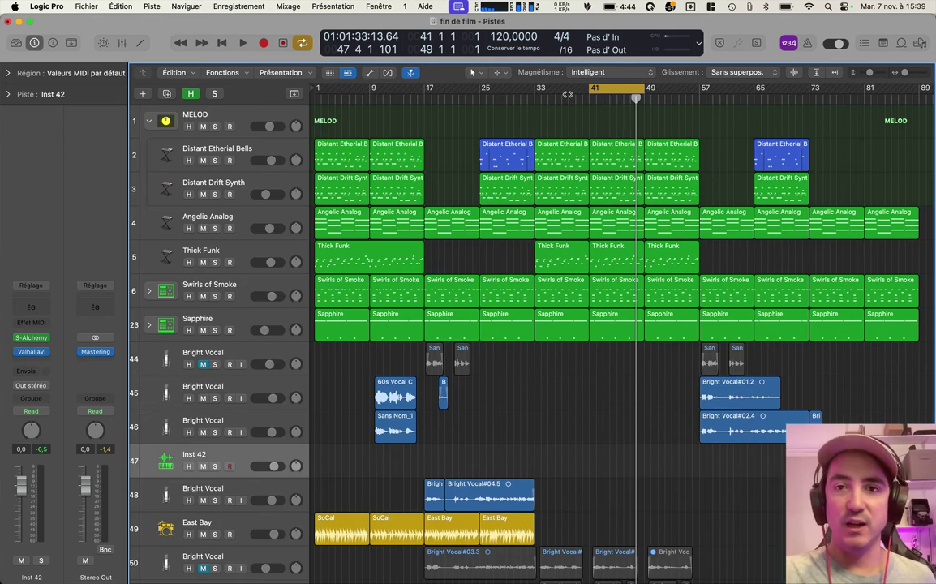
# Make Slip (Coulisser) the secondary tool, slip the notes inside the bar 41 Swirls of Smoke region and start playback
pyautogui.click(501, 73)
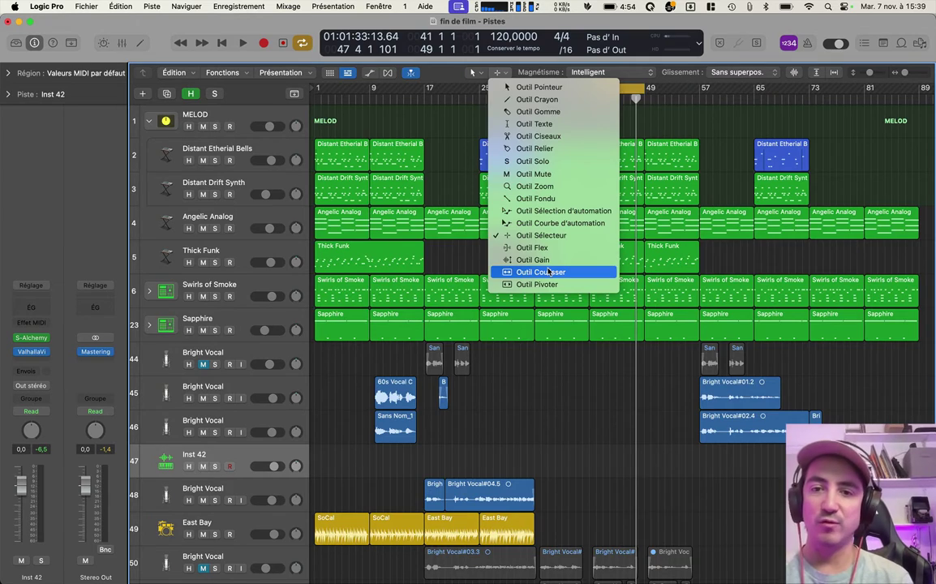
pyautogui.click(545, 272)
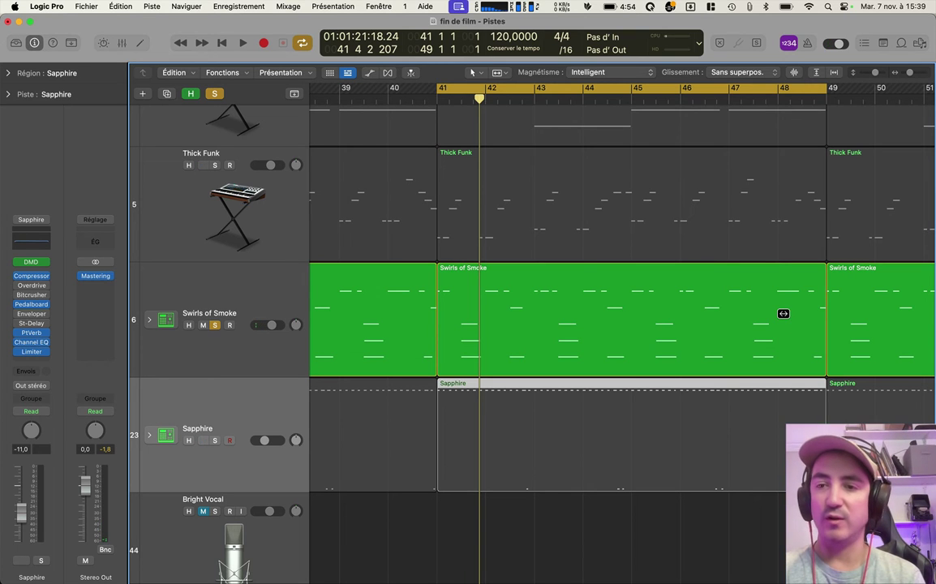
pyautogui.moveTo(782, 313); pyautogui.dragTo(623, 313)
pyautogui.press('space')
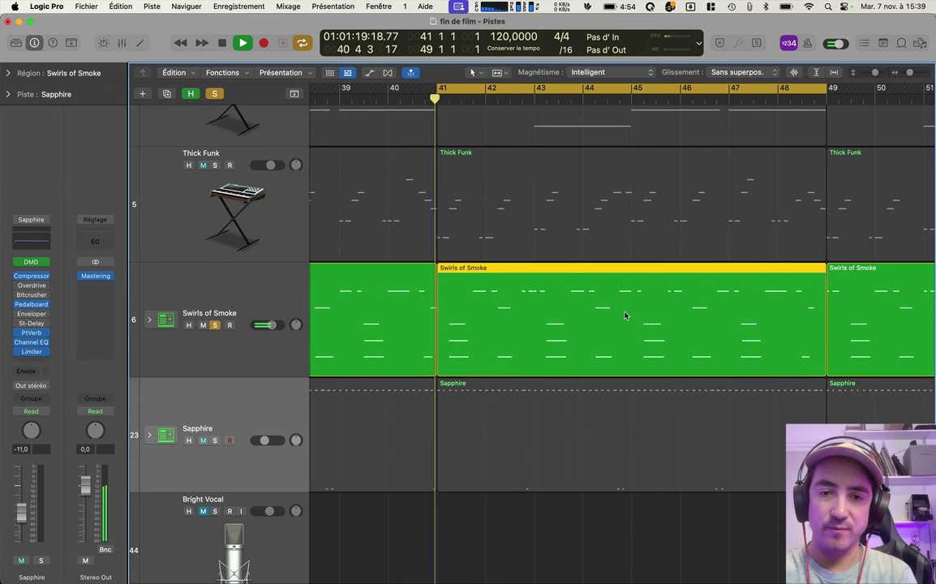
# Solo the Sapphire track as well, slip the bar 41 Swirls of Smoke notes during playback, and stop playback
pyautogui.click(215, 441)
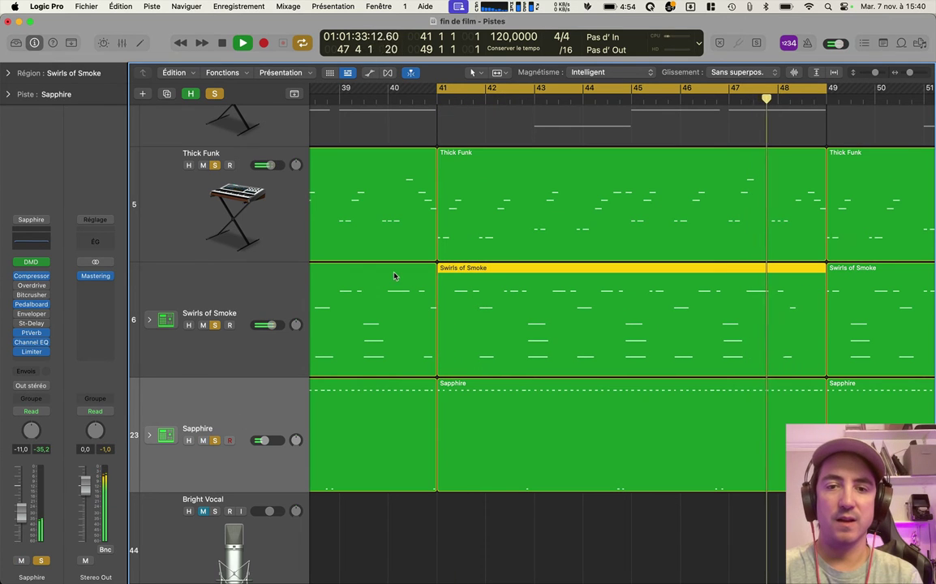
pyautogui.moveTo(593, 293); pyautogui.dragTo(574, 290)
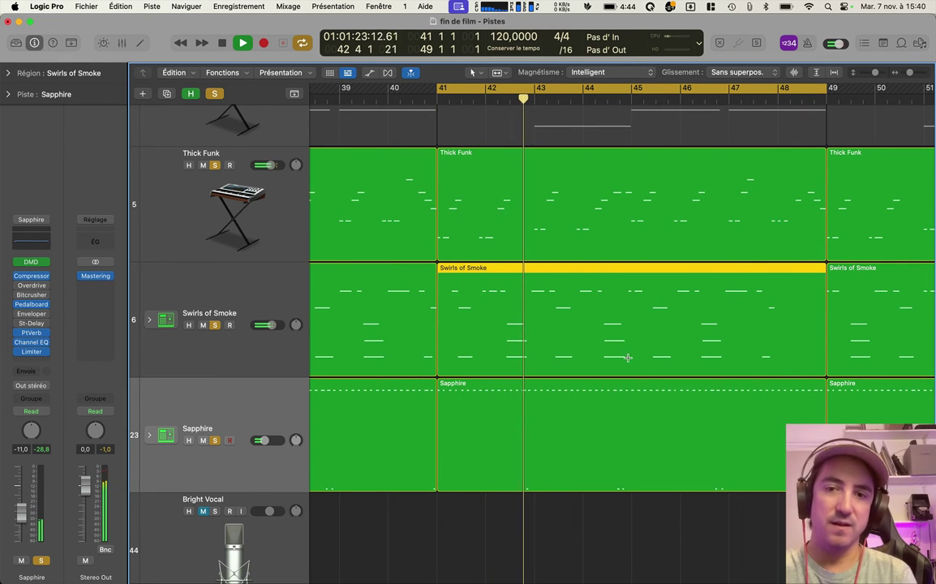
pyautogui.press('space')
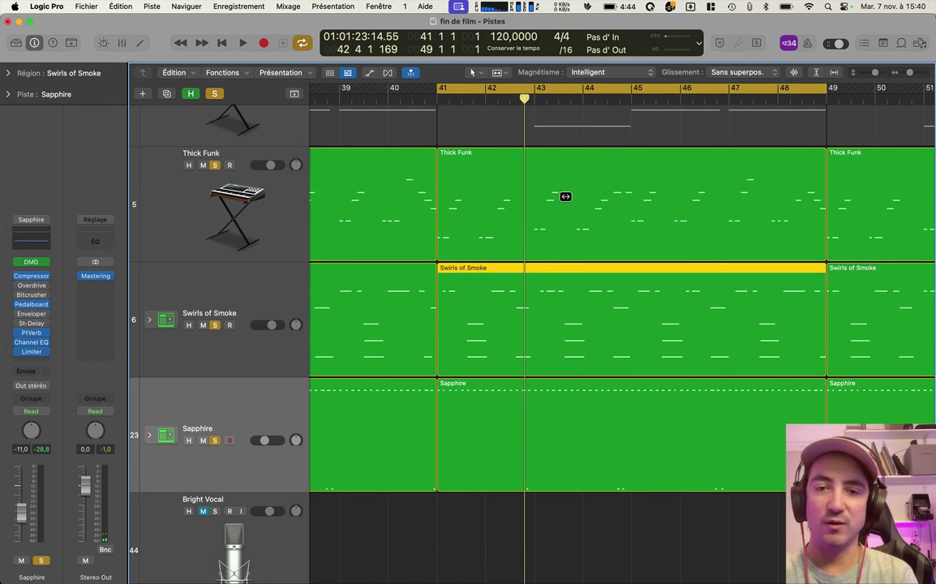
# Switch to the Rotate (Pivoter) tool and rotate the notes inside the bar 41 Swirls of Smoke and Thick Funk regions, with playback running
pyautogui.press('t')
pyautogui.click(537, 285)
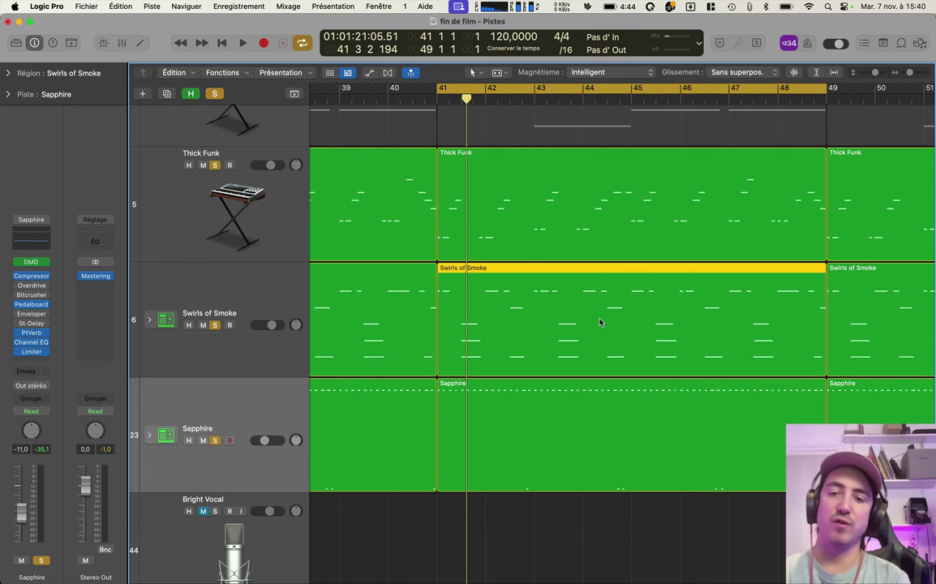
pyautogui.moveTo(600, 323)
pyautogui.mouseDown()
pyautogui.moveTo(623, 317)
pyautogui.moveTo(536, 311)
pyautogui.moveTo(741, 317)
pyautogui.moveTo(612, 318)
pyautogui.moveTo(696, 332)
pyautogui.moveTo(564, 330)
pyautogui.moveTo(610, 330)
pyautogui.mouseUp()
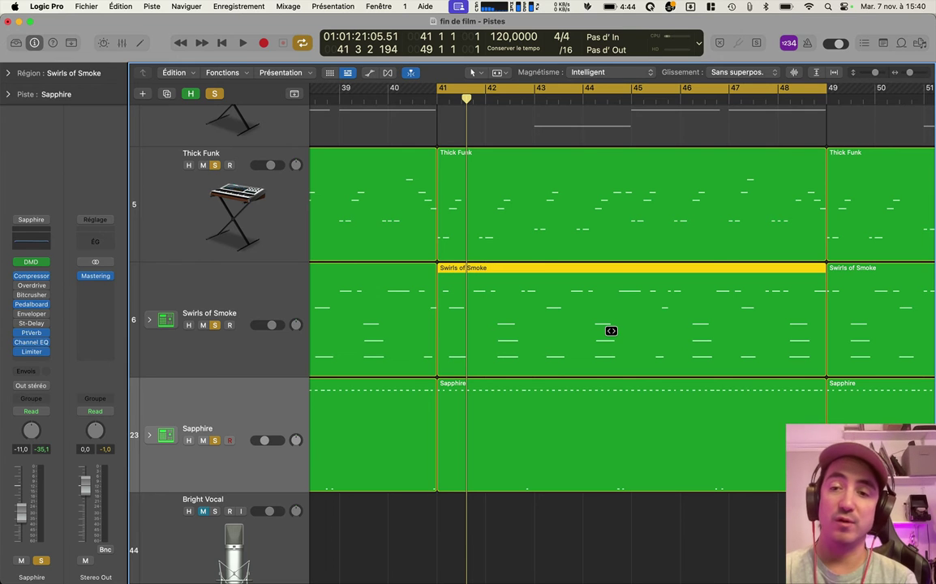
pyautogui.press('space')
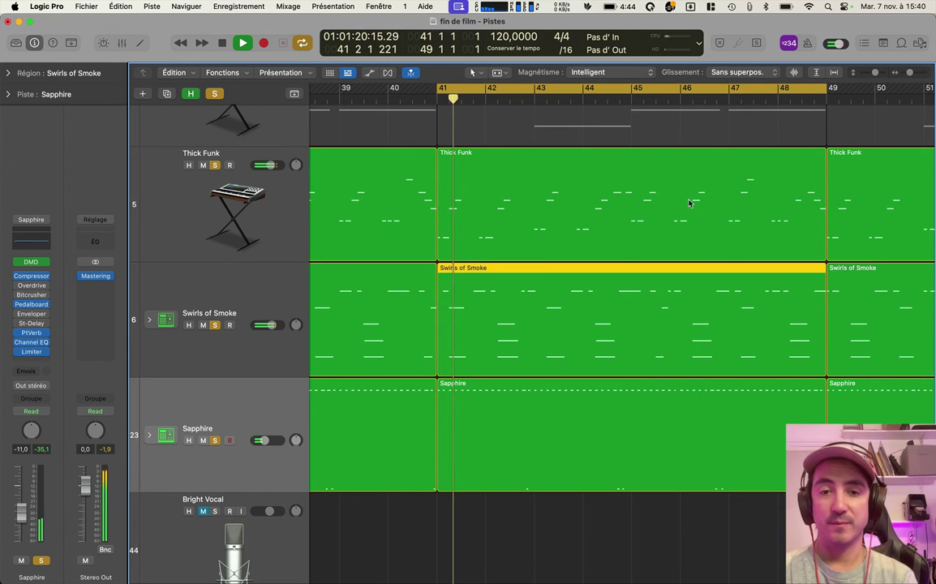
pyautogui.click(637, 211)
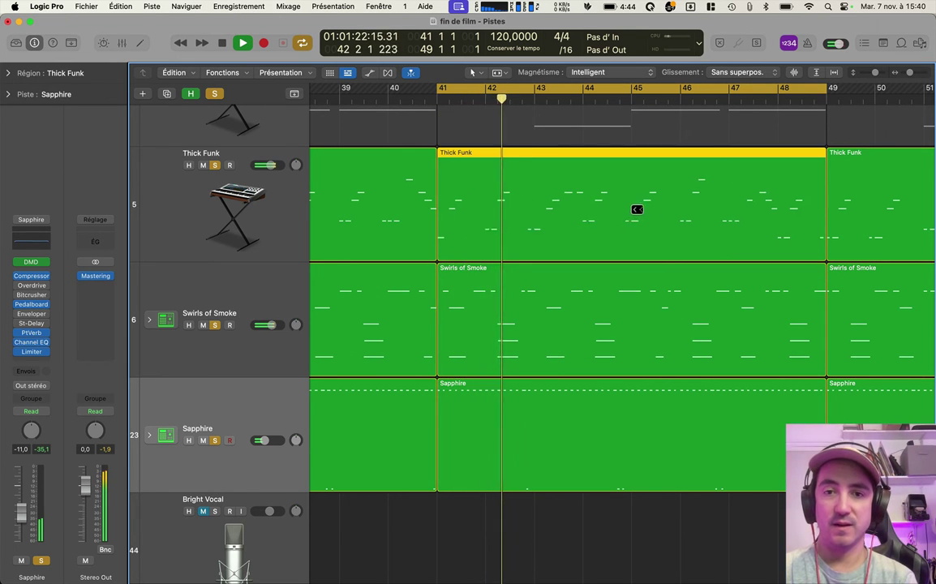
# Rotate the notes inside the bar 41 Thick Funk region while it plays, and stop playback
pyautogui.press('space')
pyautogui.press('space')
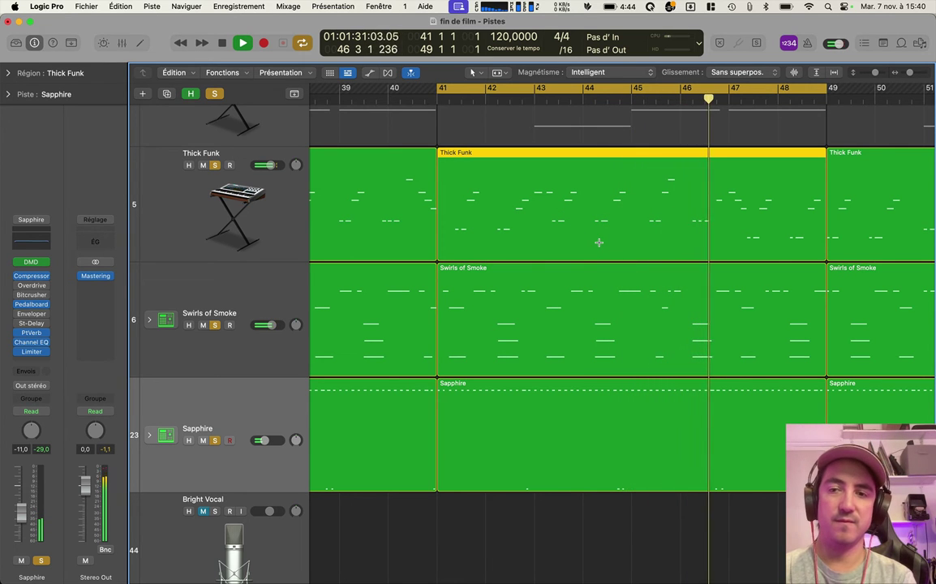
pyautogui.press('space')
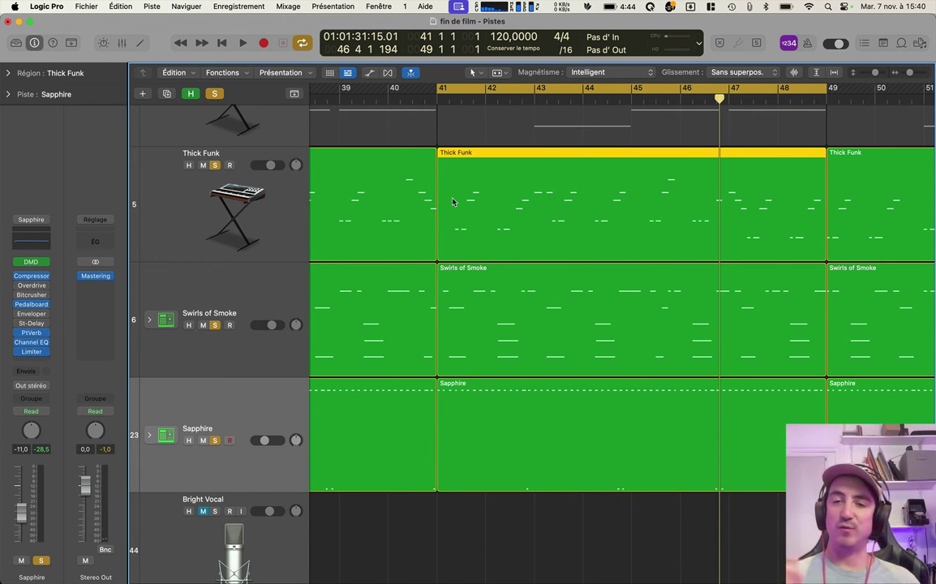
# Deselect the regions, return the playhead to the project start, and unsolo the Thick Funk, Swirls of Smoke and Sapphire tracks
pyautogui.hotkey('ctrl', 'alt', 'Up')
pyautogui.hotkey('ctrl', 'alt', 'Up')
pyautogui.hotkey('ctrl', 'alt', 'Up')
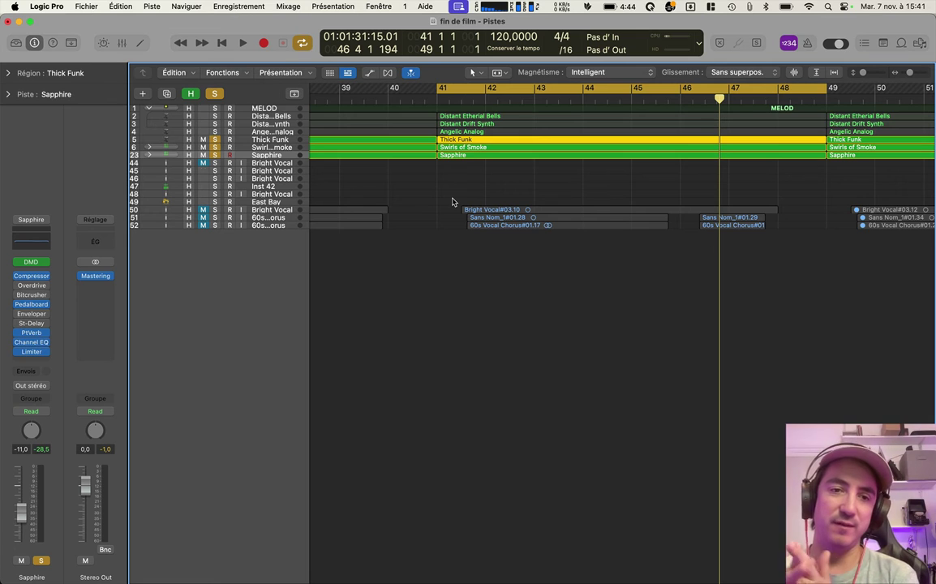
pyautogui.click(420, 302)
pyautogui.press('Return')
pyautogui.press('z')
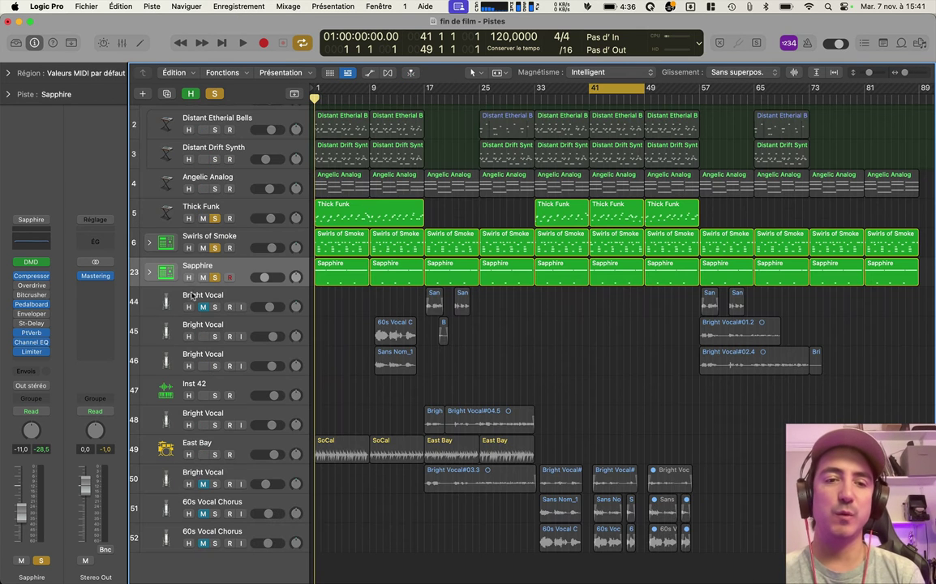
pyautogui.click(215, 245)
pyautogui.click(203, 218)
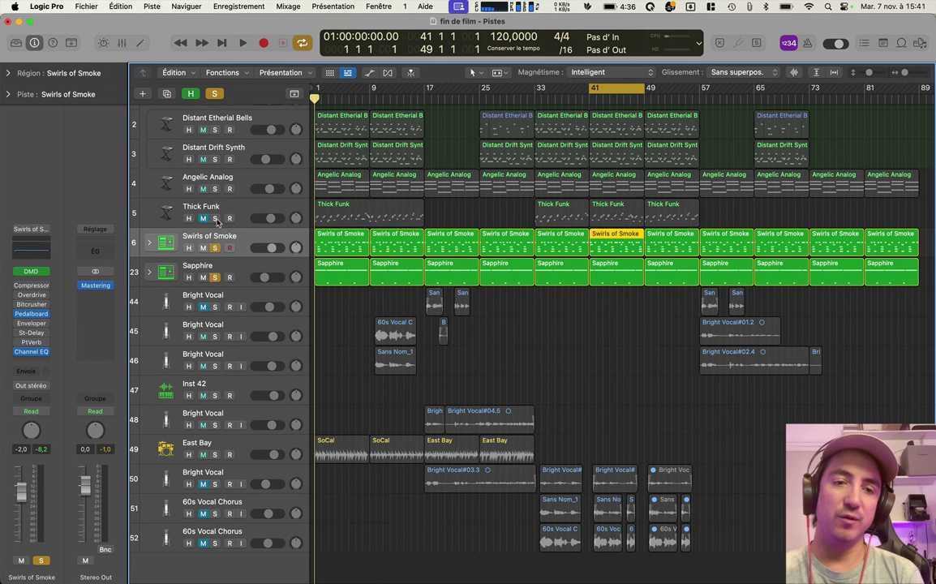
pyautogui.click(215, 277)
# Show the library for the East Bay drummer track, solo it, and replace its regions with a single SoCal region from bar 1 to 41
pyautogui.click(273, 442)
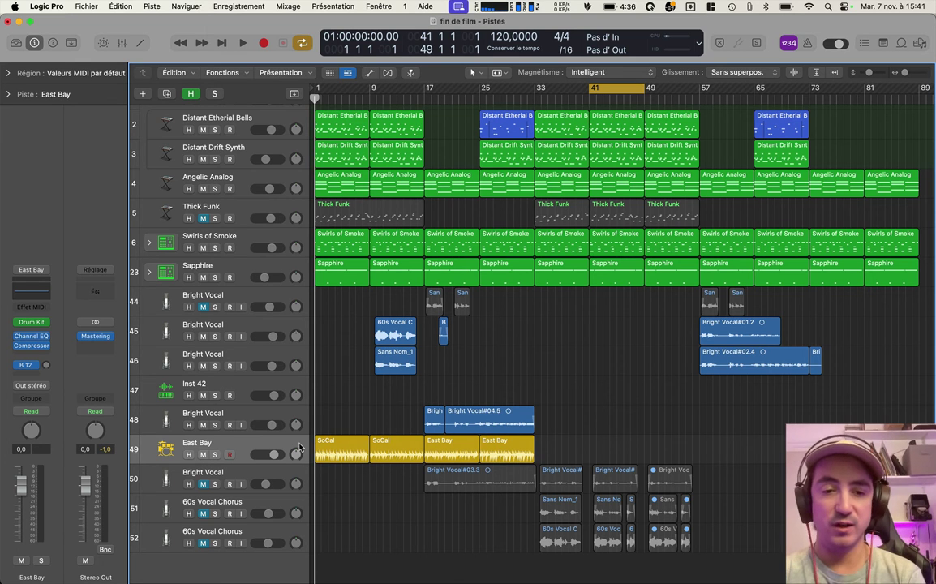
pyautogui.press('y')
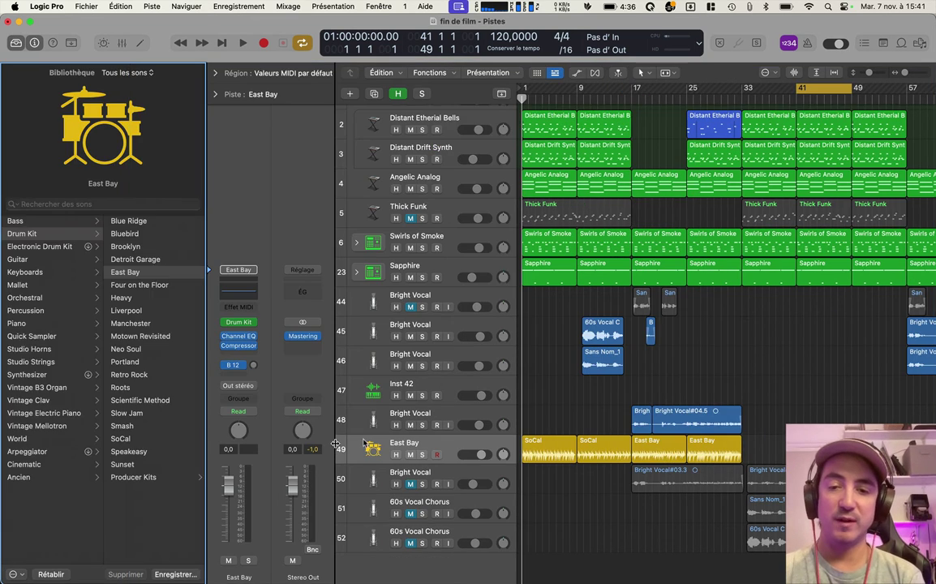
pyautogui.click(422, 455)
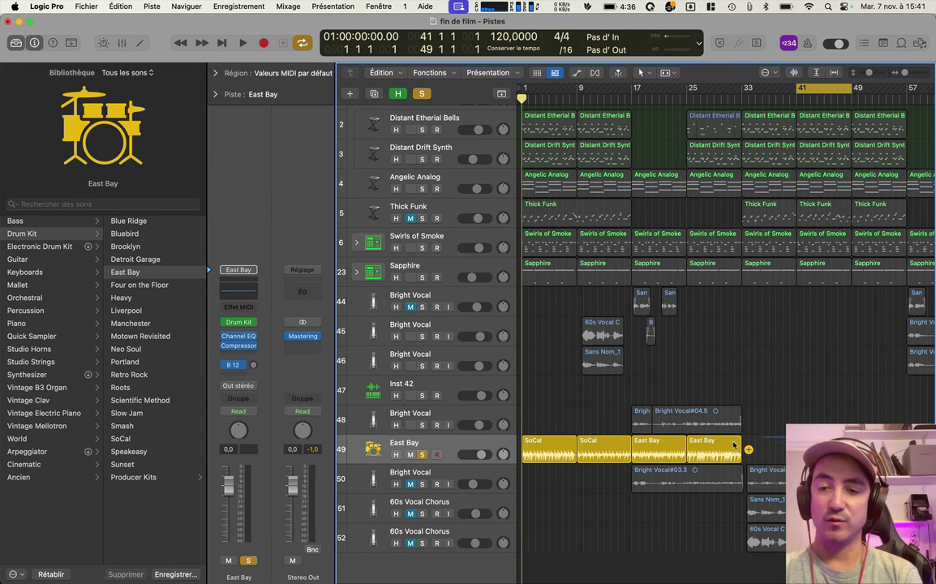
pyautogui.moveTo(746, 430); pyautogui.dragTo(811, 456)
pyautogui.press('Delete')
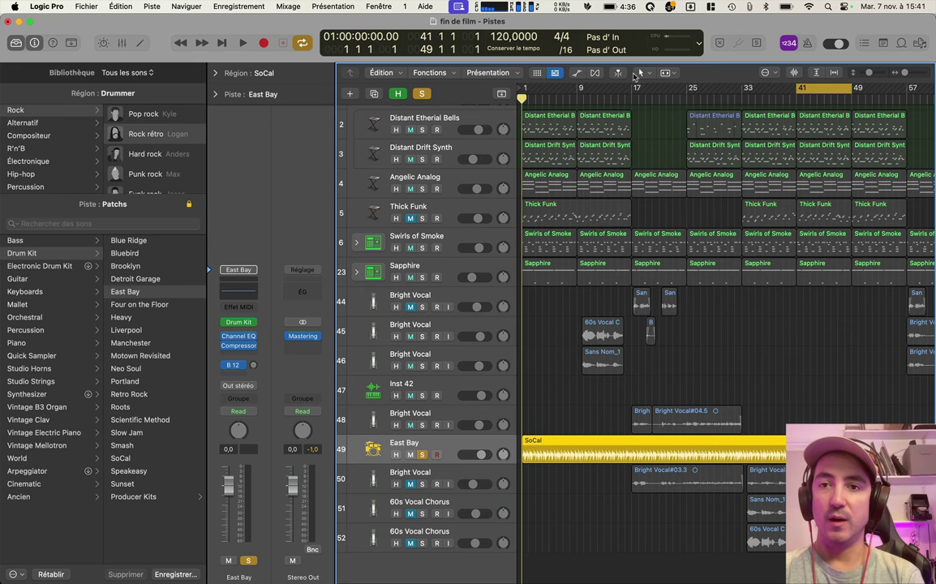
# Make the Marquee (Sélecteur) tool the secondary tool and split the SoCal region at bars 7, 17 and 29
pyautogui.click(665, 72)
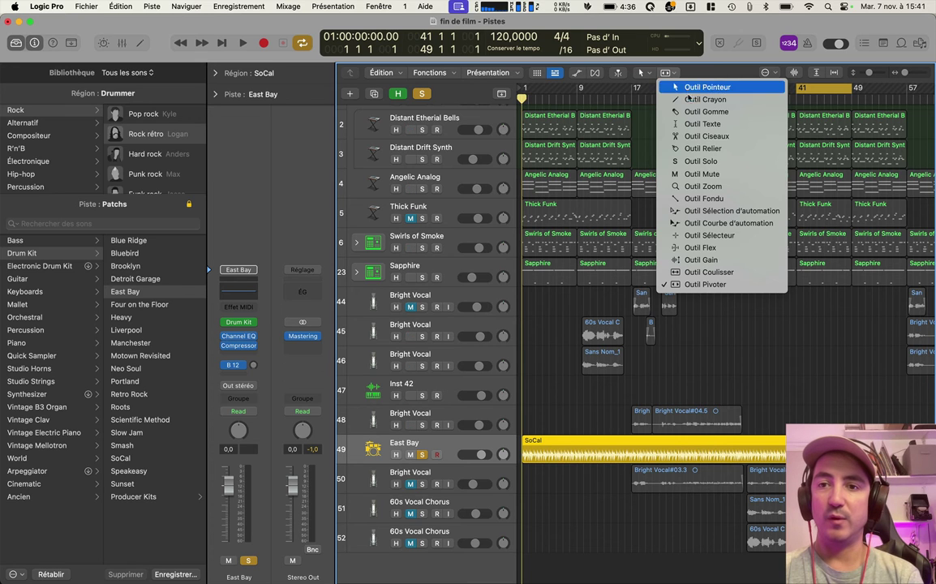
pyautogui.click(709, 235)
pyautogui.click(630, 450)
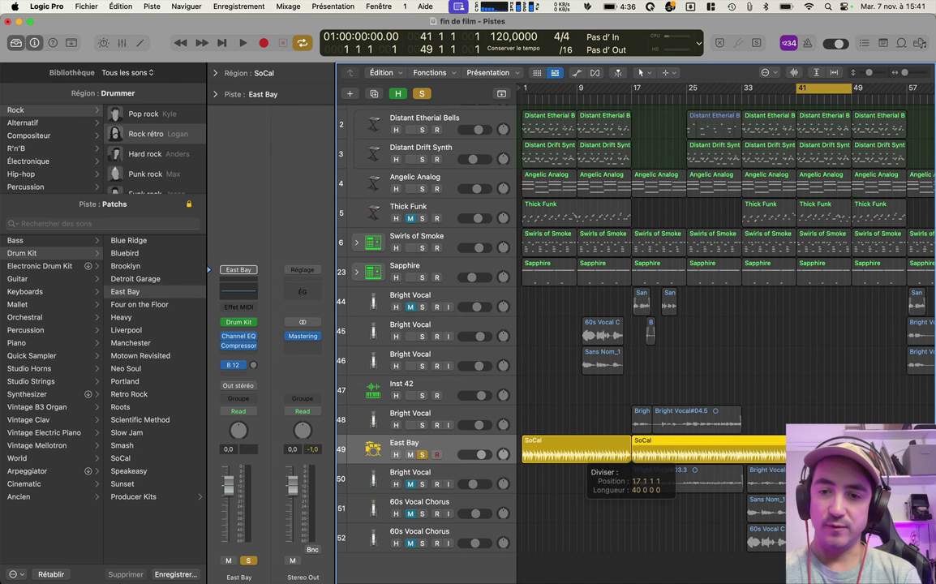
pyautogui.click(566, 453)
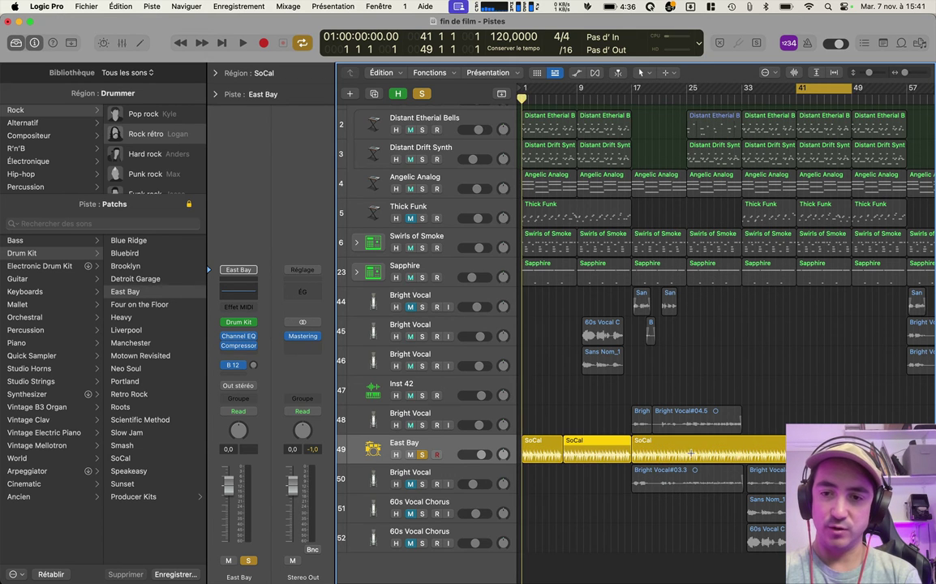
pyautogui.click(715, 450)
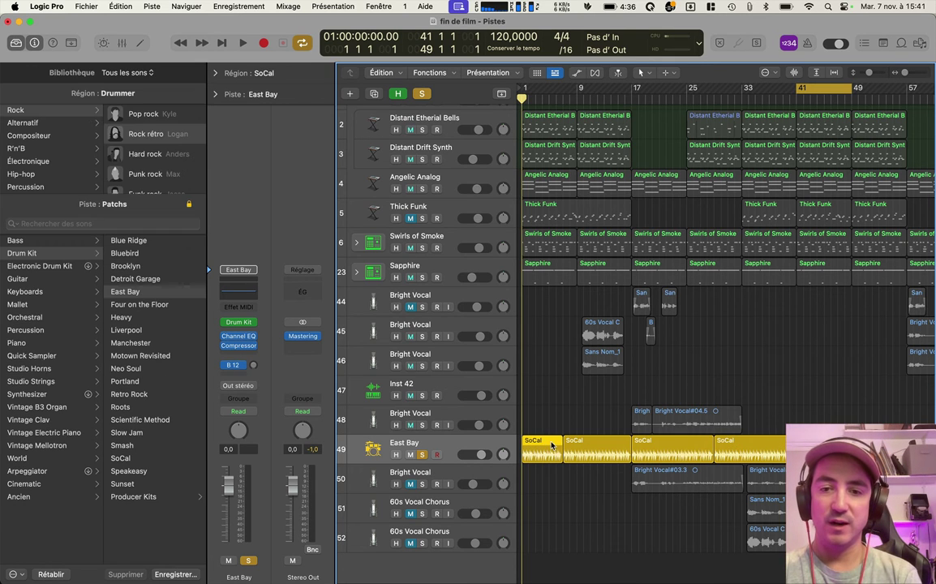
# Assign the Pop indé drummer style to the first SoCal region, Hard rock to the second and Pop anglaise to the third
pyautogui.click(138, 149)
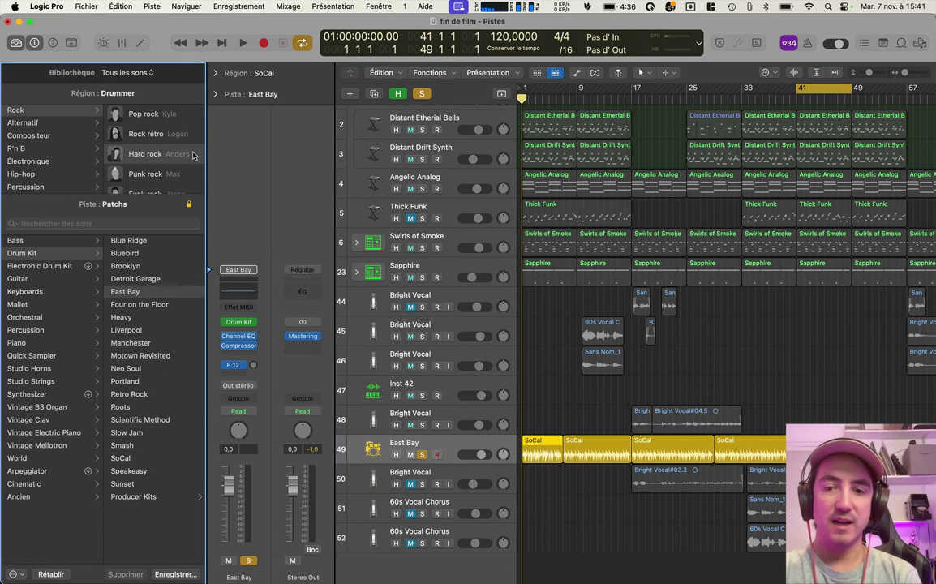
pyautogui.click(34, 120)
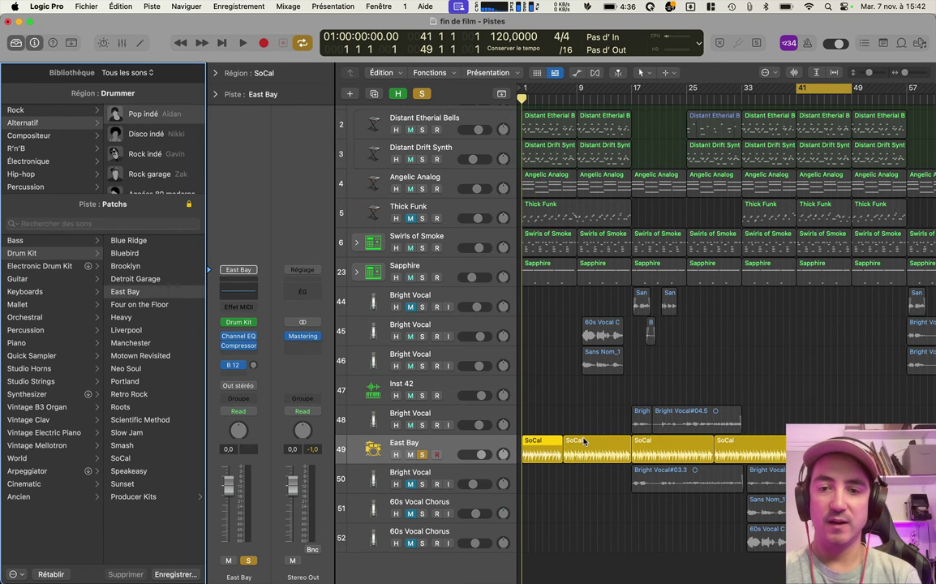
pyautogui.press('super+z')
pyautogui.click(172, 153)
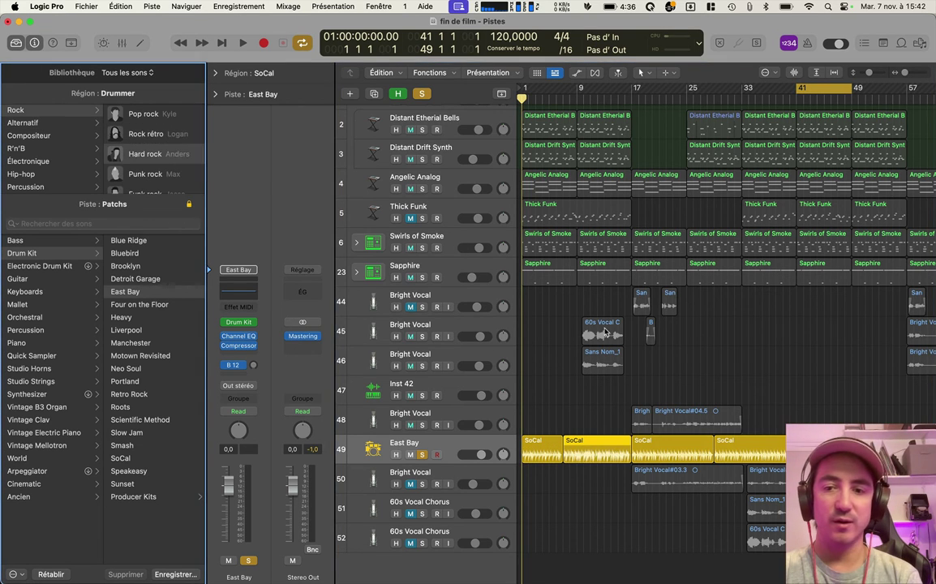
pyautogui.press('super+z')
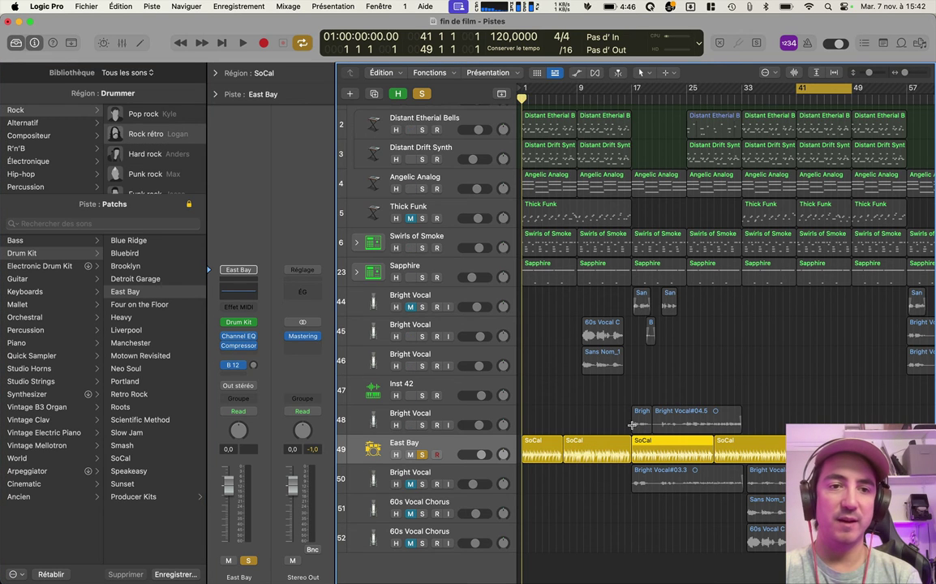
pyautogui.scroll(-2, 167, 169)
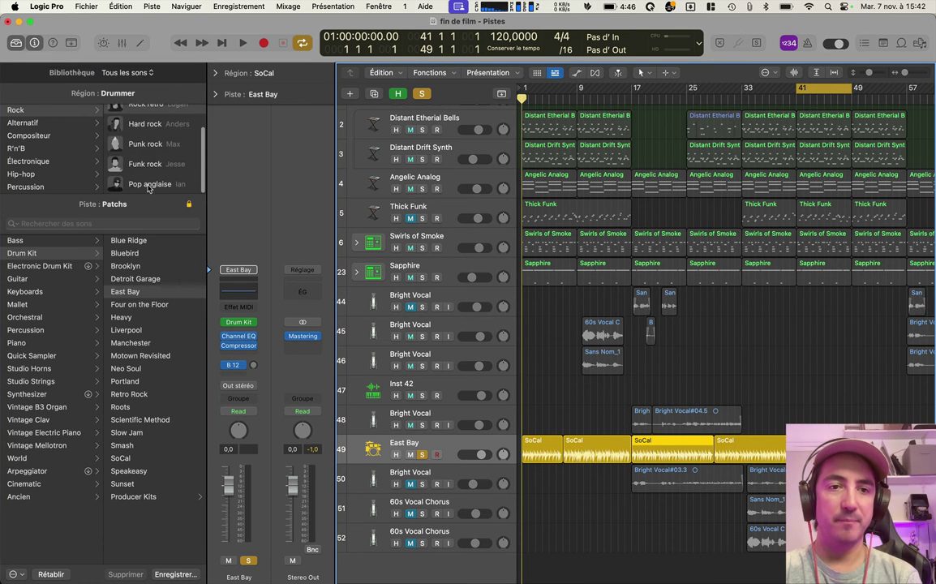
pyautogui.click(166, 184)
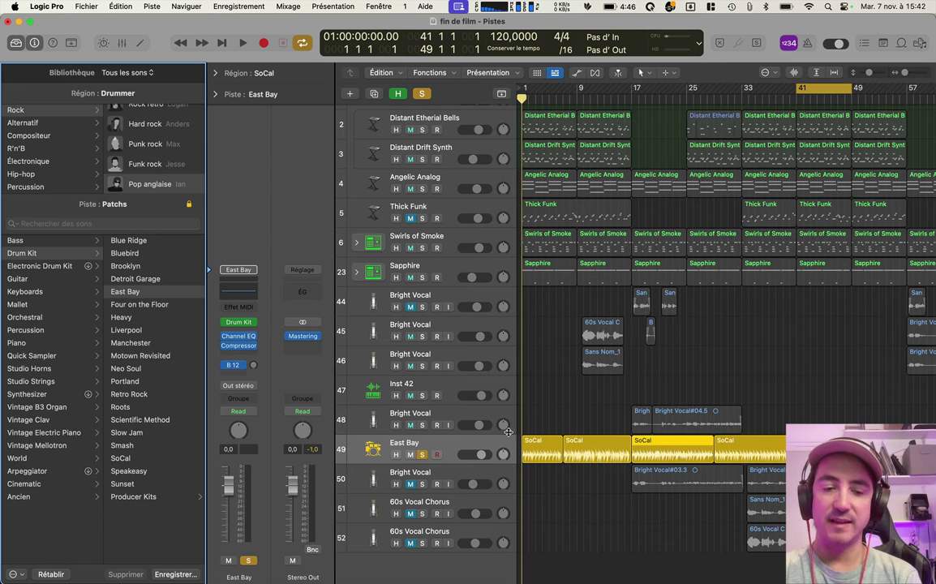
# Open the Drummer editor on the first SoCal region and disable "Conserver les pièces de batterie lors du changement de drummer"
pyautogui.press('e')
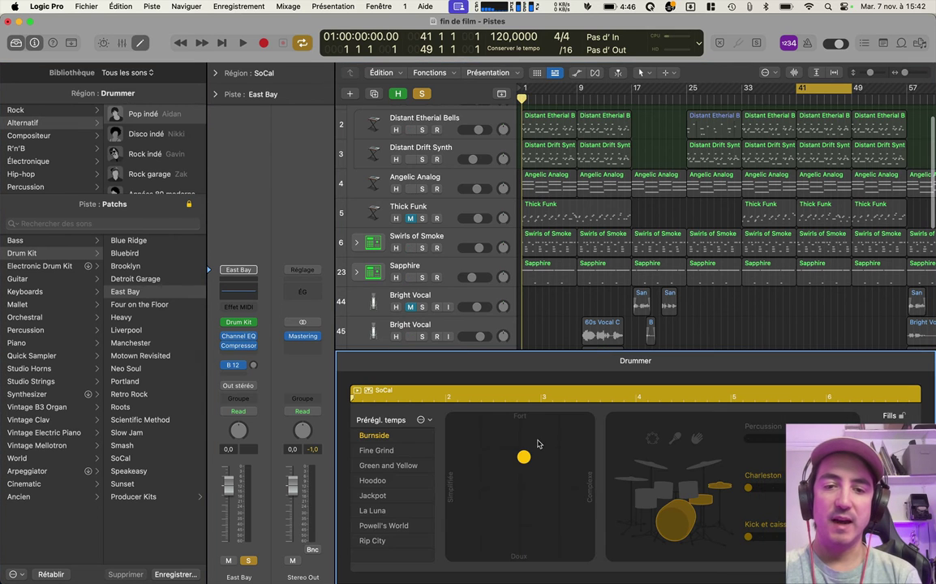
pyautogui.click(424, 420)
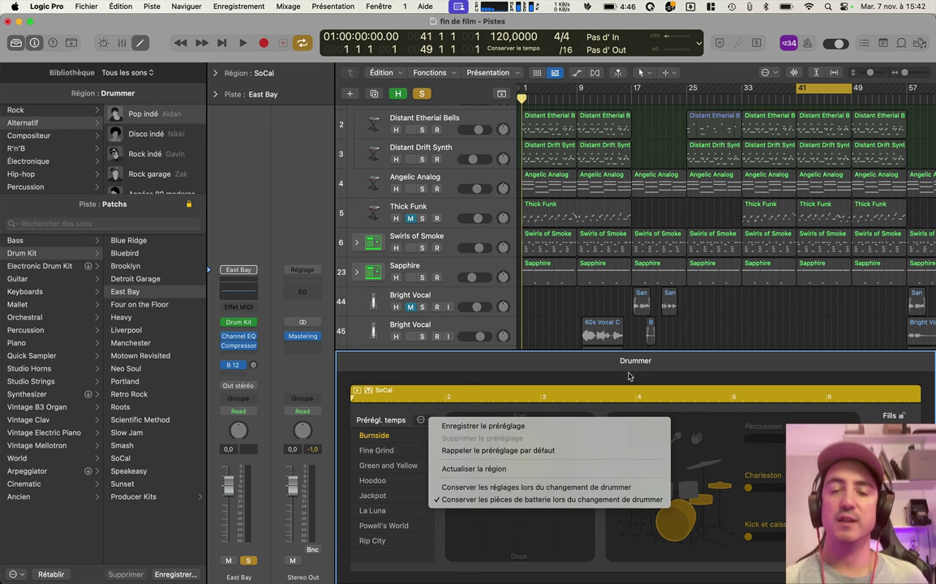
pyautogui.click(504, 284)
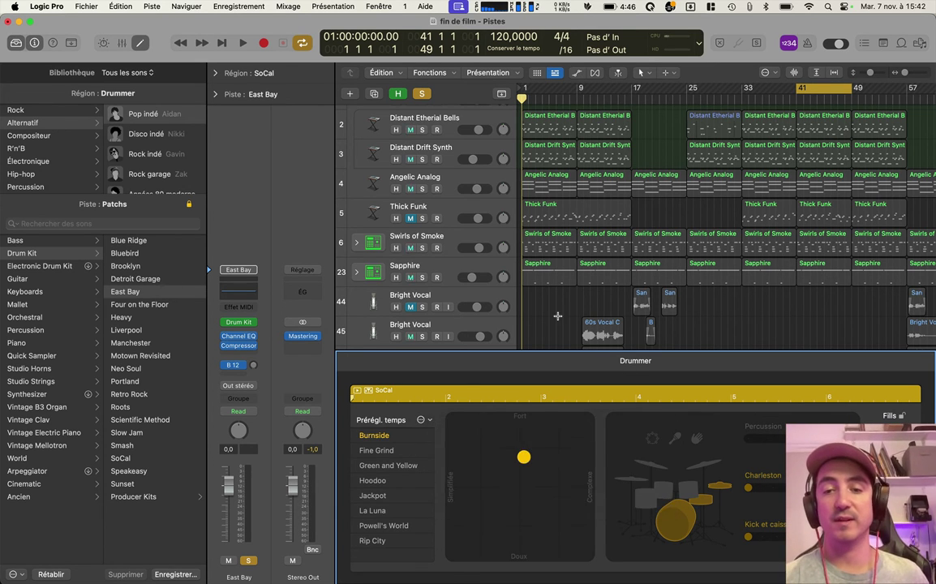
pyautogui.scroll(-3, 557, 315)
pyautogui.scroll(-4, 557, 315)
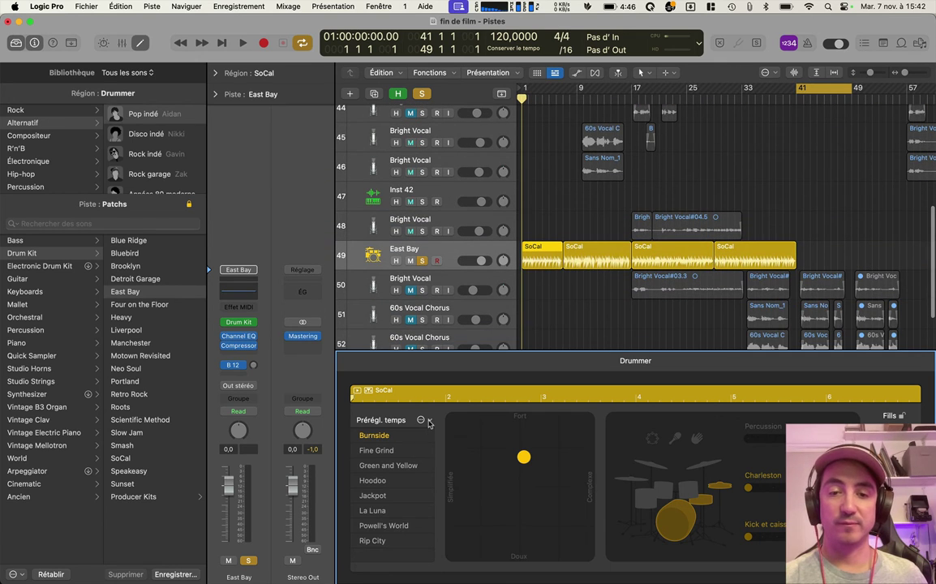
pyautogui.click(429, 423)
pyautogui.click(429, 421)
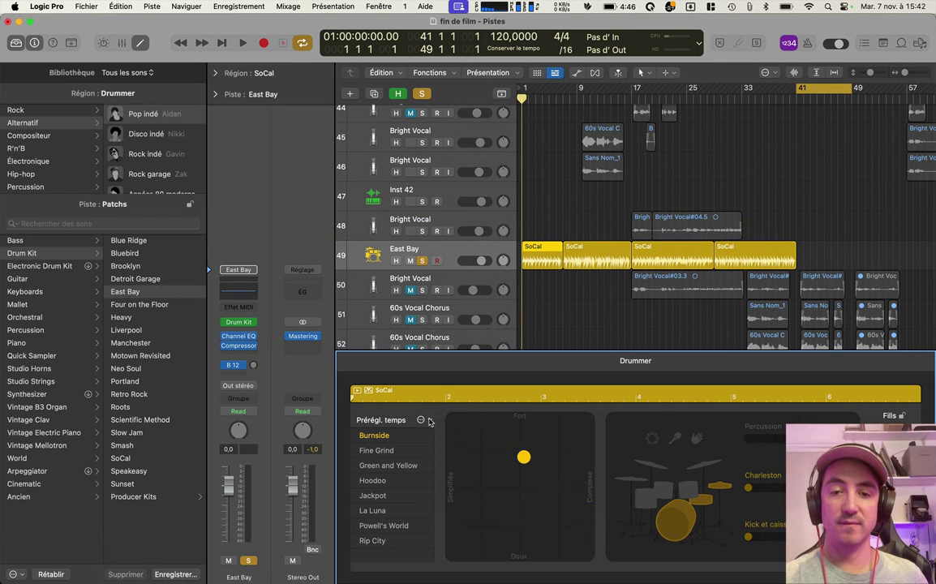
pyautogui.click(421, 420)
pyautogui.click(547, 282)
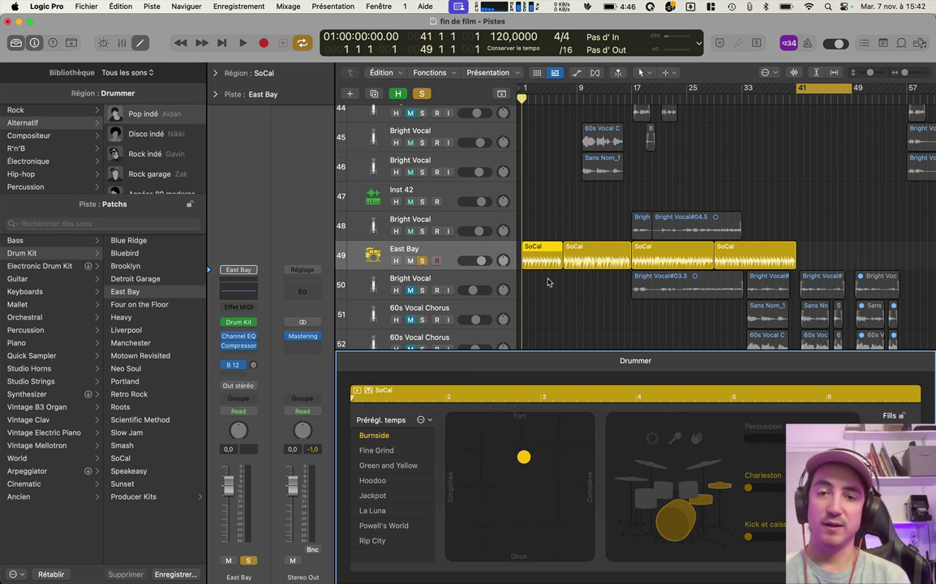
# Play the drums from the start, jumping to the second, third and fourth SoCal regions to hear their drummers, and stop playback
pyautogui.press('space')
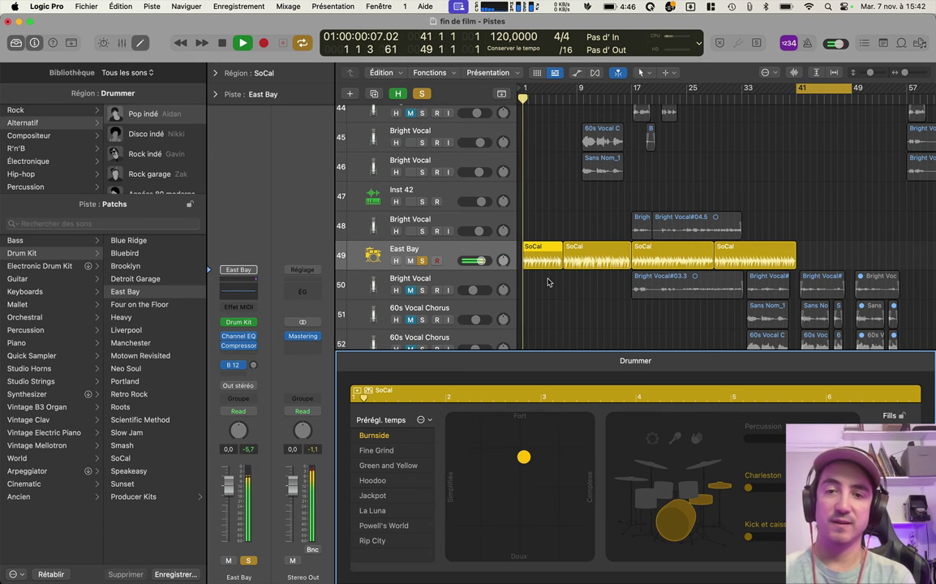
pyautogui.click(583, 249)
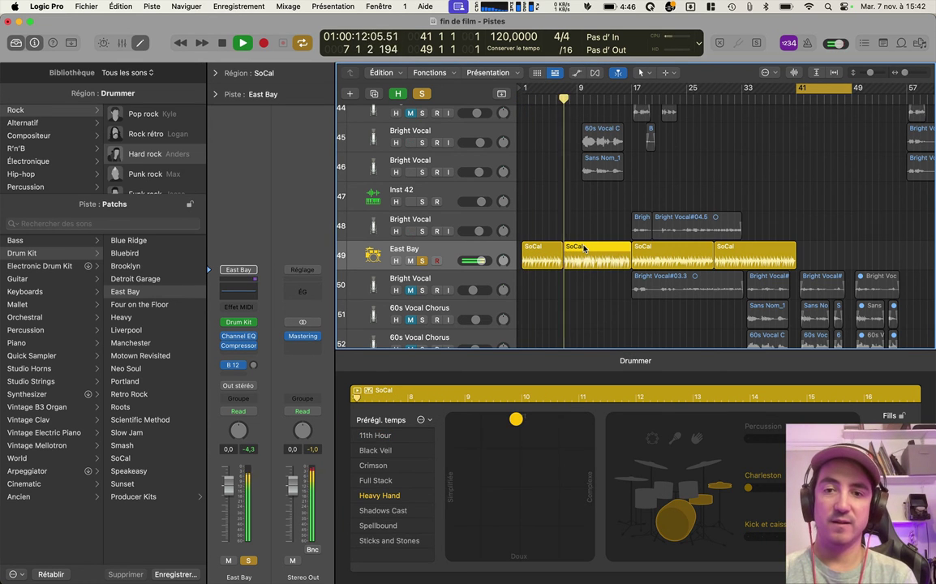
pyautogui.click(671, 248)
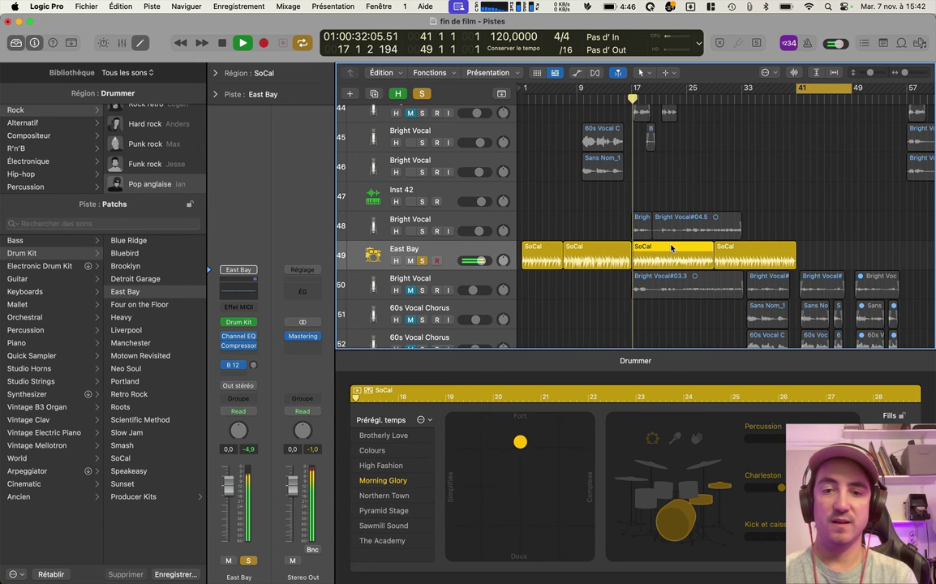
pyautogui.click(424, 419)
pyautogui.press('Escape')
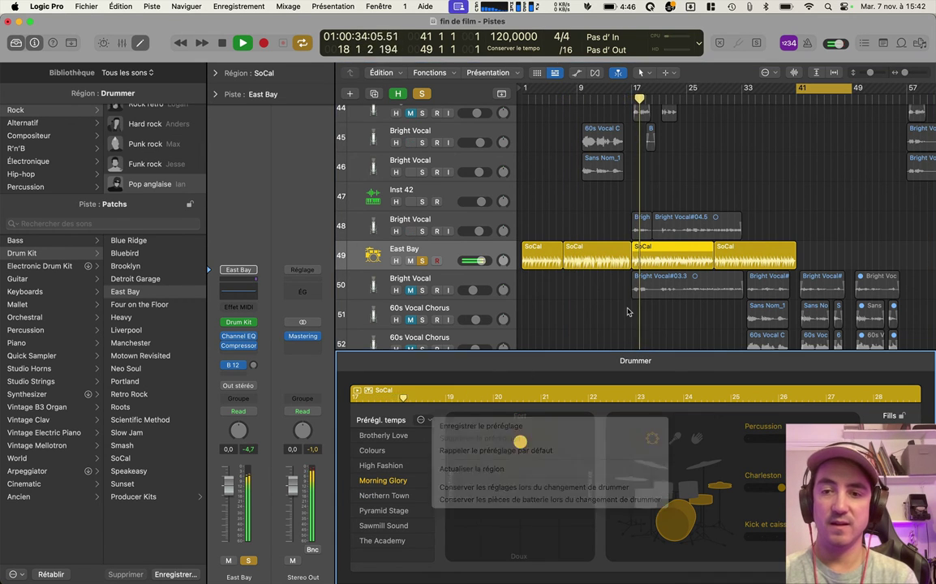
pyautogui.click(767, 240)
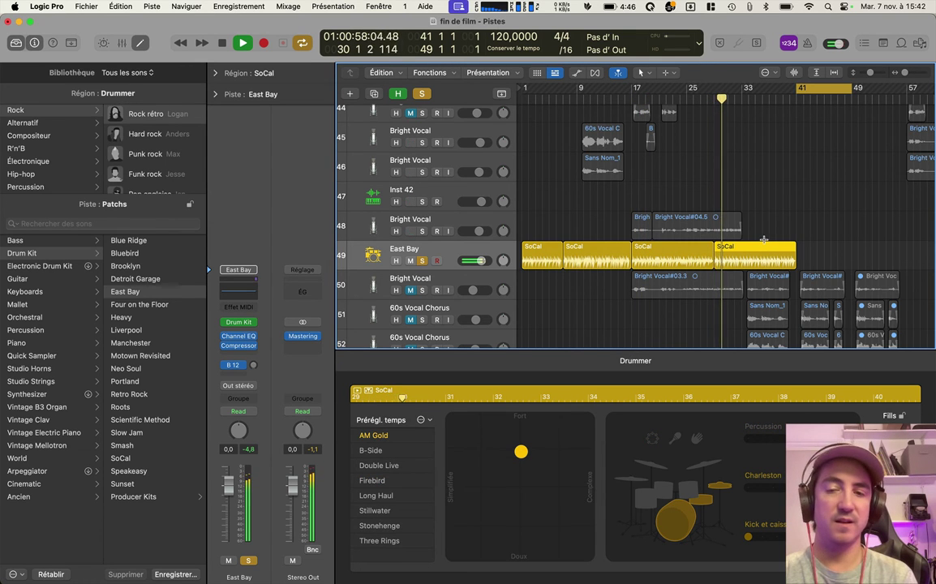
pyautogui.press('space')
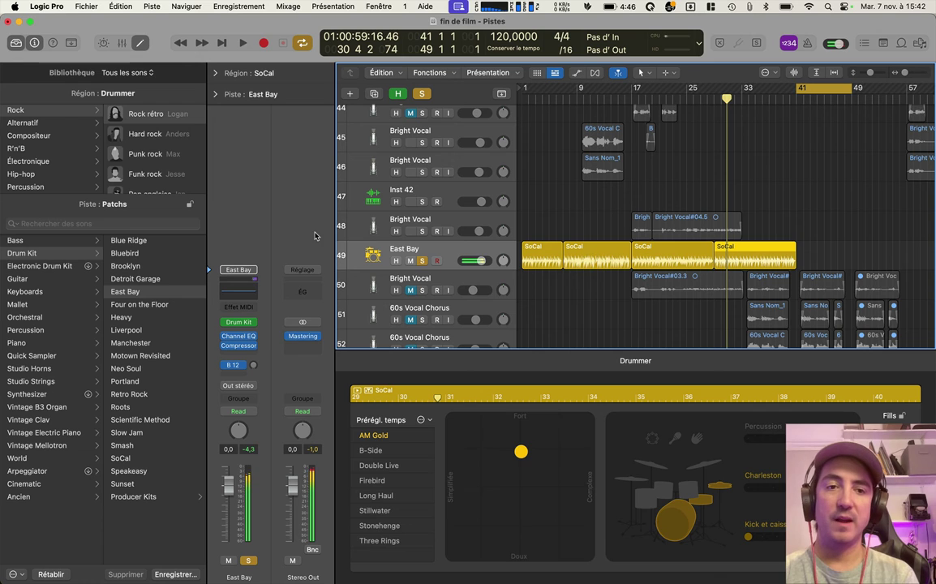
# Compare the drummer styles and beat presets of the four SoCal regions, and open the context menu on the empty Inst 42 track area
pyautogui.click(601, 249)
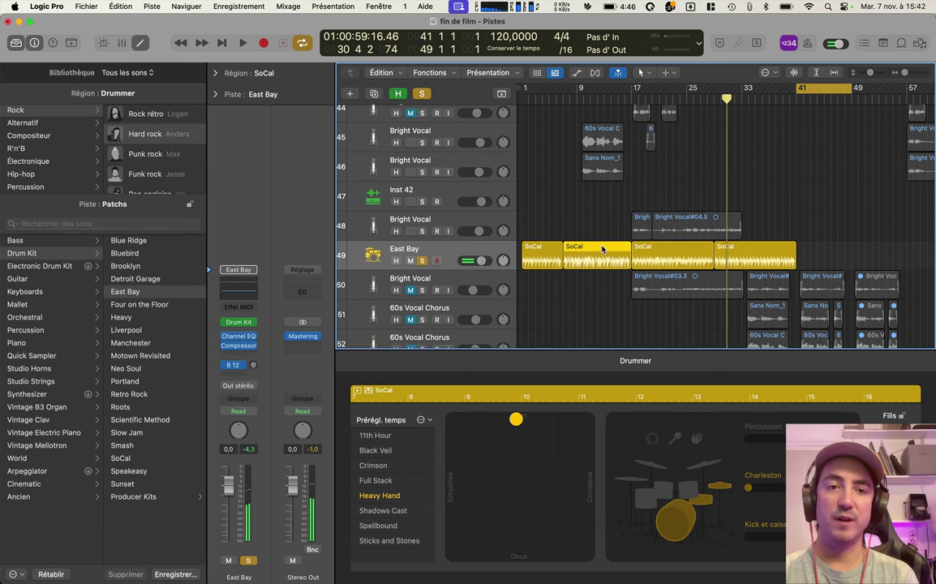
pyautogui.click(653, 252)
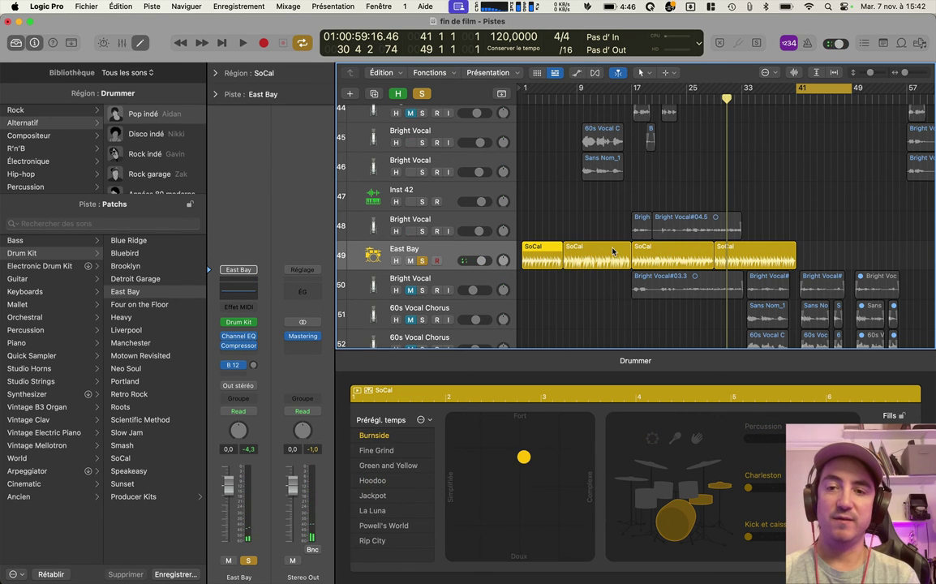
pyautogui.click(607, 250)
pyautogui.click(661, 256)
pyautogui.click(755, 252)
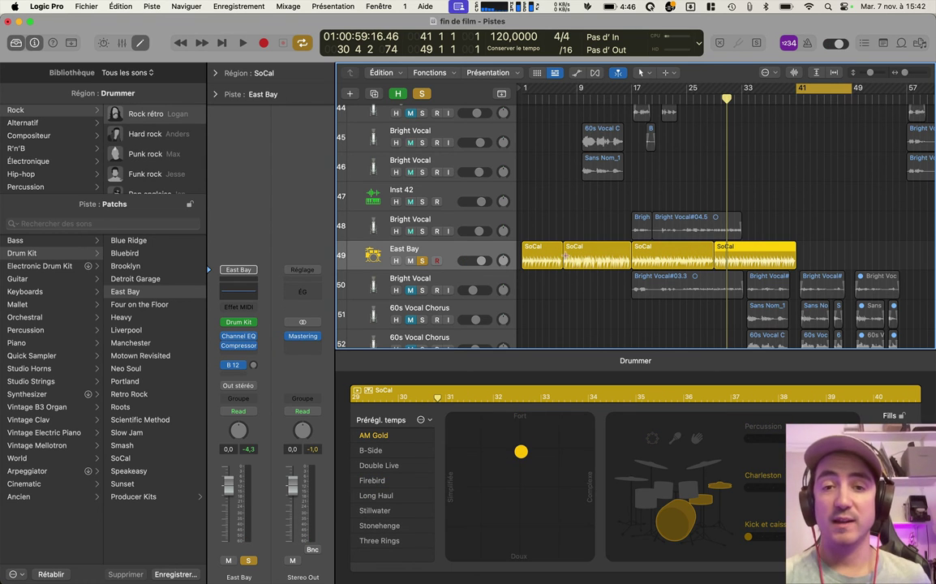
pyautogui.rightClick(567, 198)
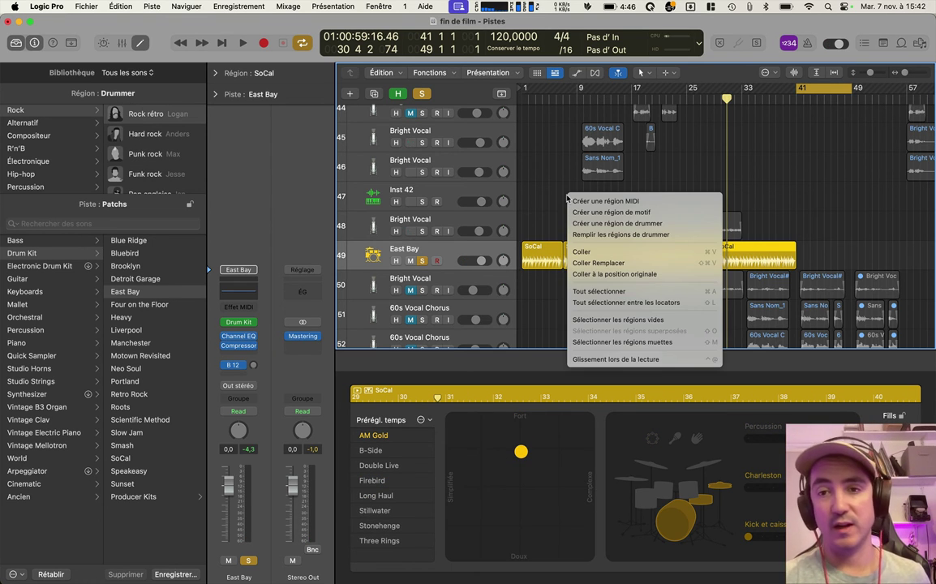
# Fill the Inst 42 track with Drummer regions, then solo and select that track
pyautogui.click(620, 235)
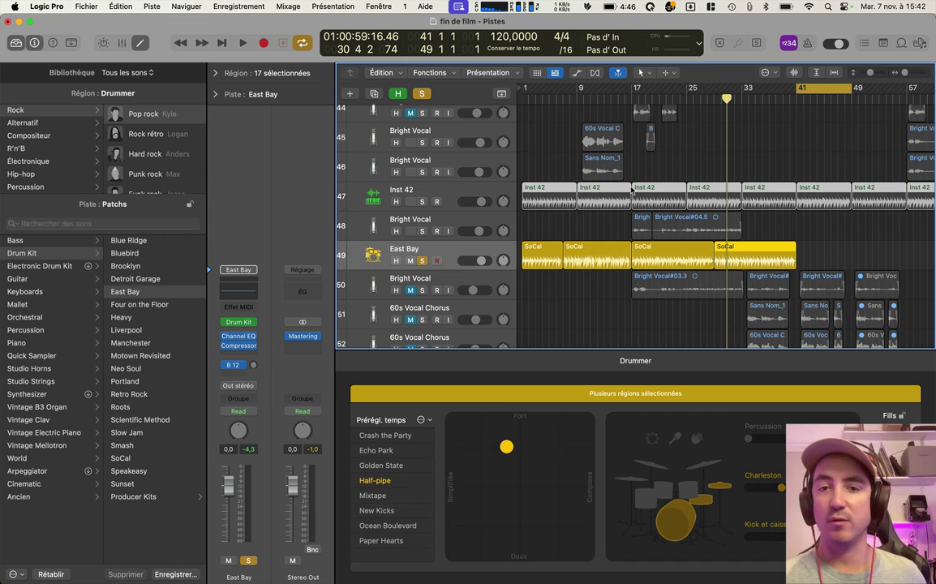
pyautogui.click(423, 202)
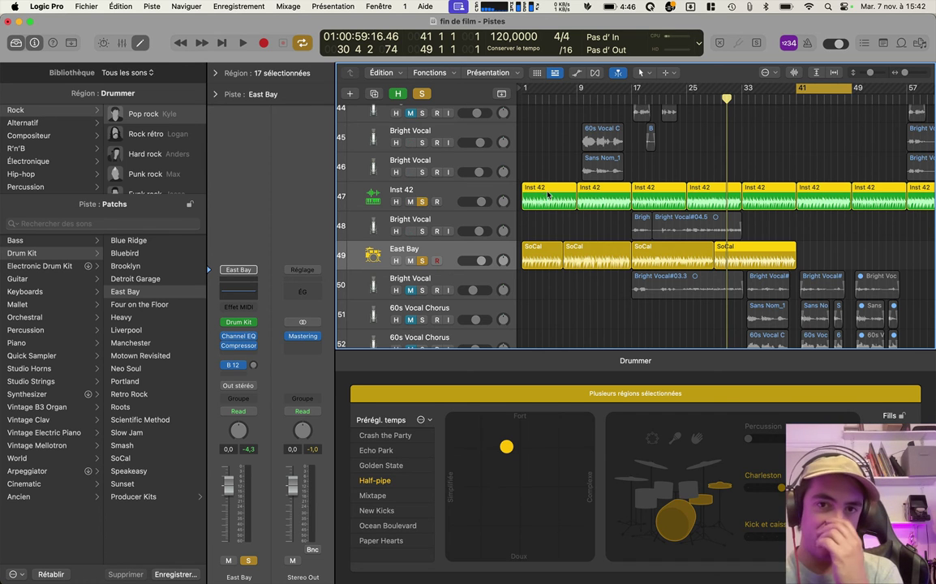
pyautogui.click(477, 190)
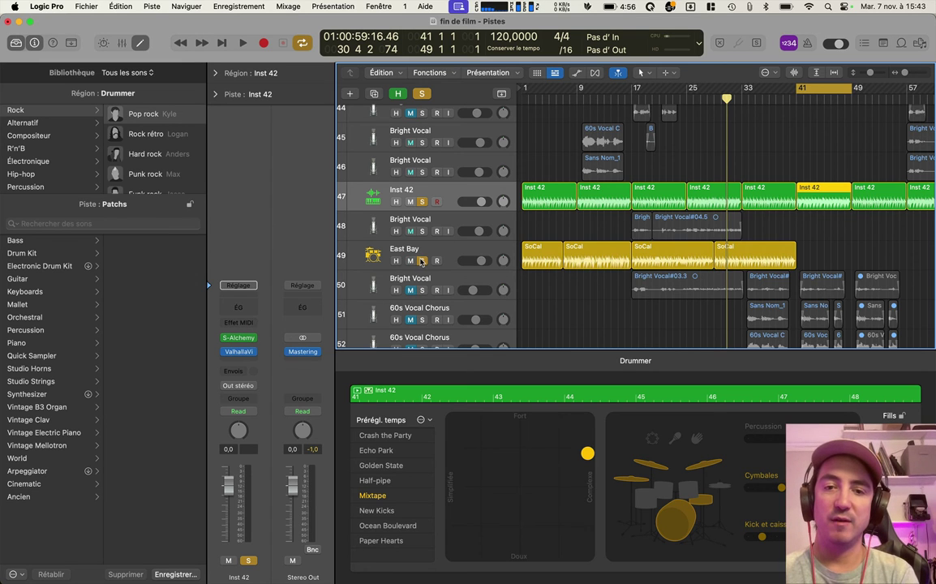
# Play the song from the start and turn off the solo on the East Bay track
pyautogui.press('space')
pyautogui.press('Return')
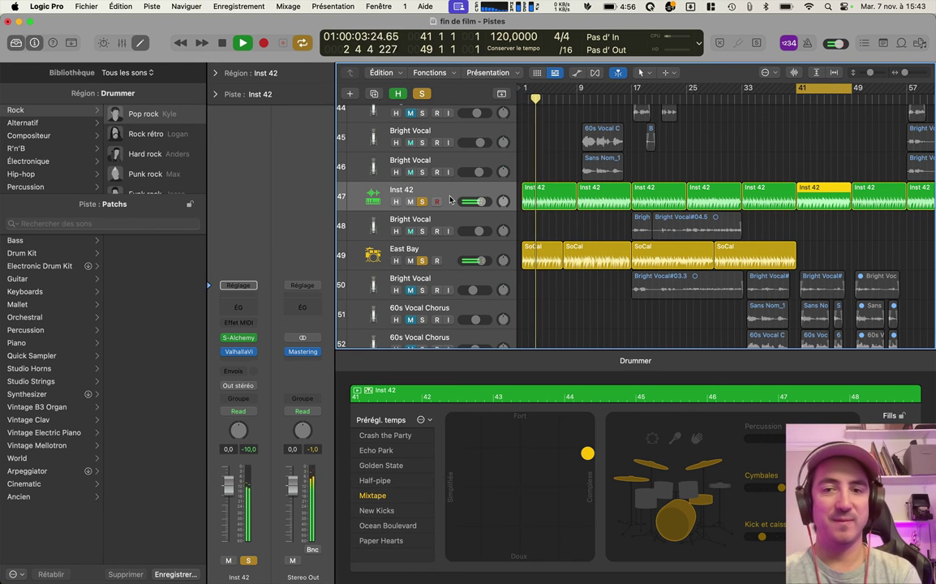
pyautogui.click(423, 261)
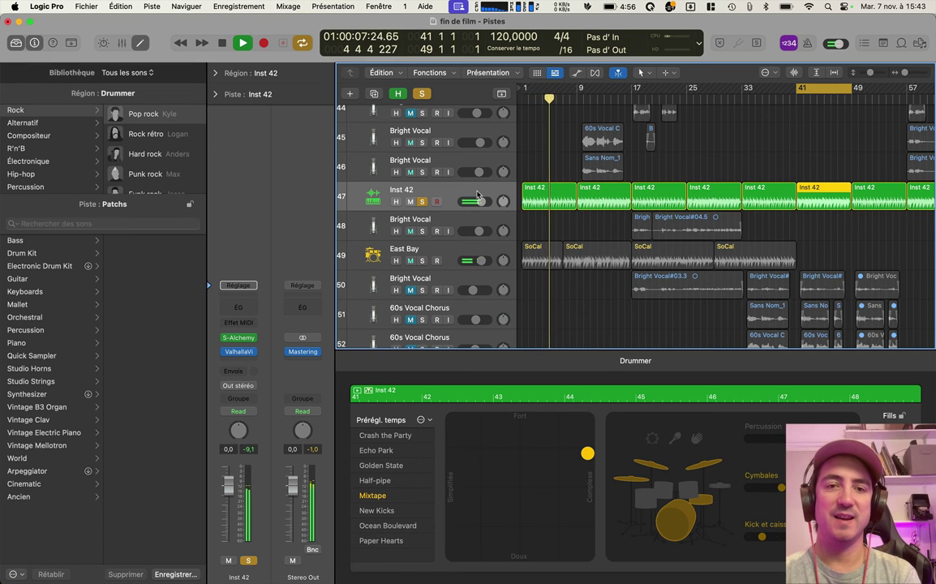
# Enable the crash cymbals in the drum kit of the first Inst 42 region during playback, and stop playback
pyautogui.click(537, 192)
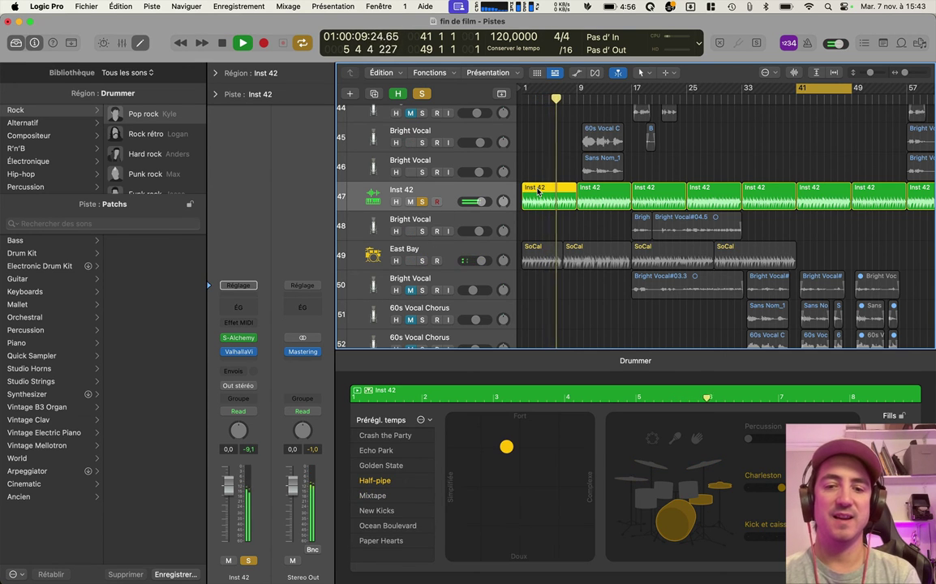
pyautogui.click(707, 467)
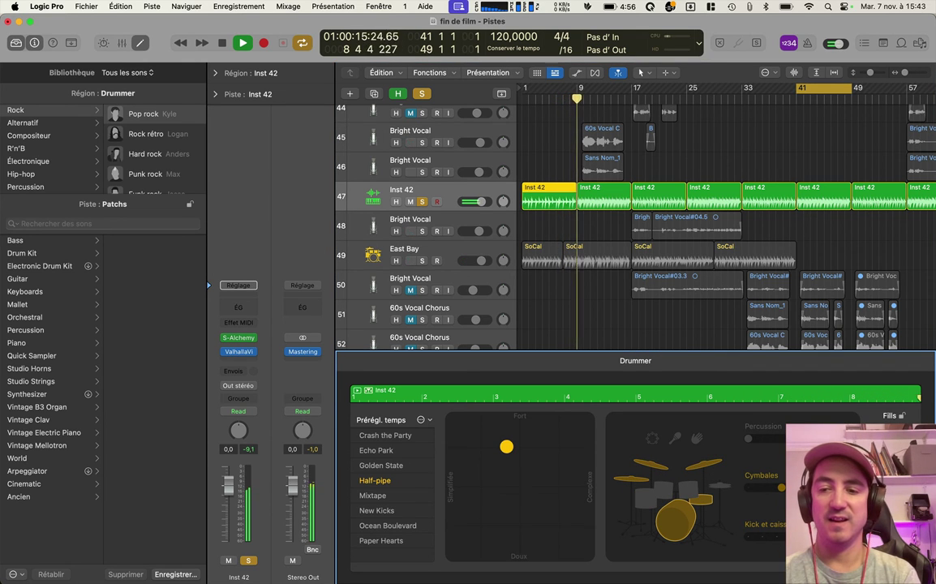
pyautogui.press('space')
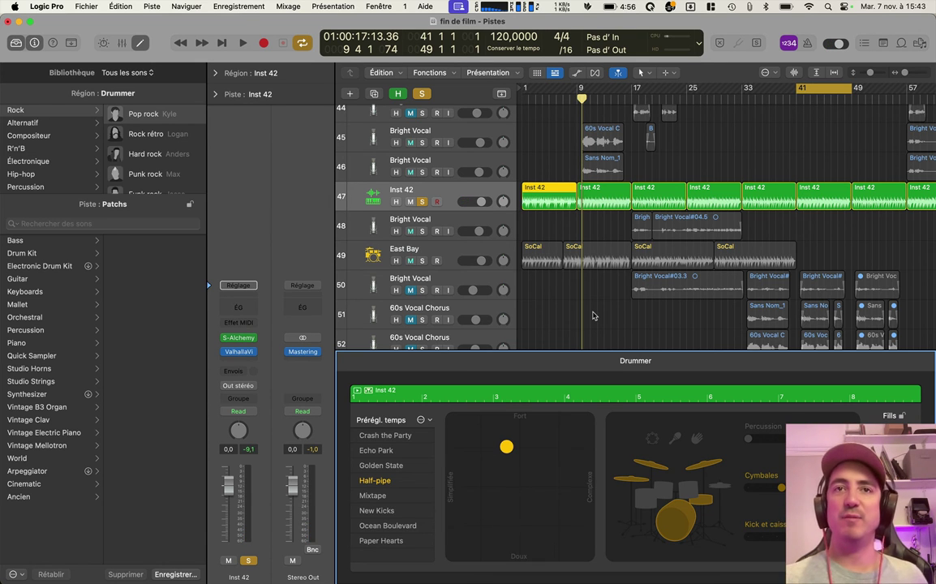
# Look through the Pitch effects available for a free insert slot on Bright Vocal track 50, and close the plug-in list
pyautogui.click(413, 279)
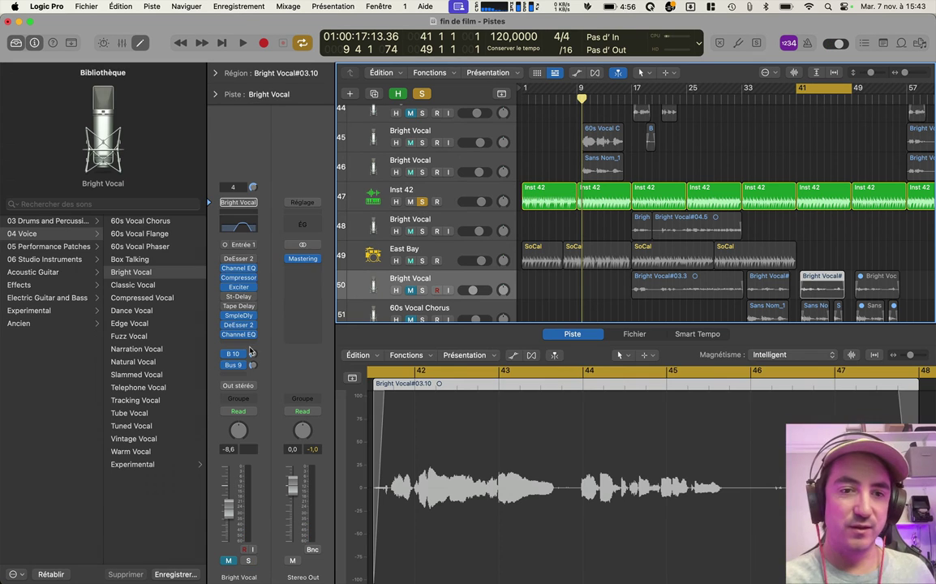
pyautogui.click(244, 344)
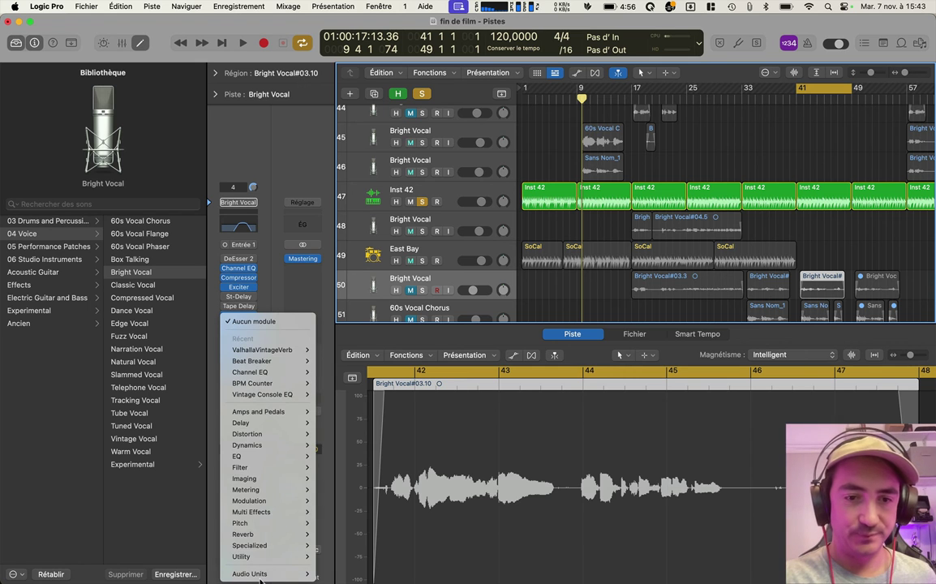
pyautogui.moveTo(296, 523)
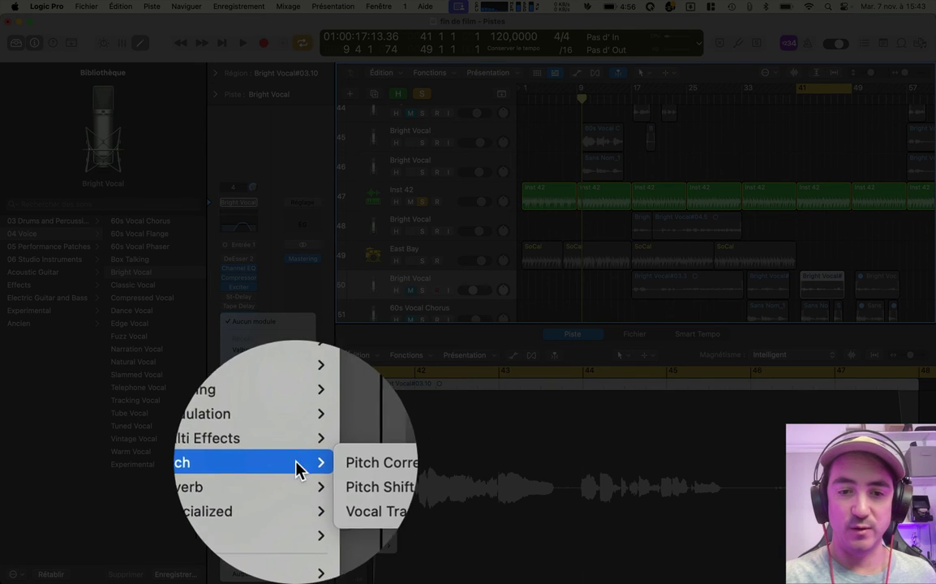
pyautogui.click(411, 462)
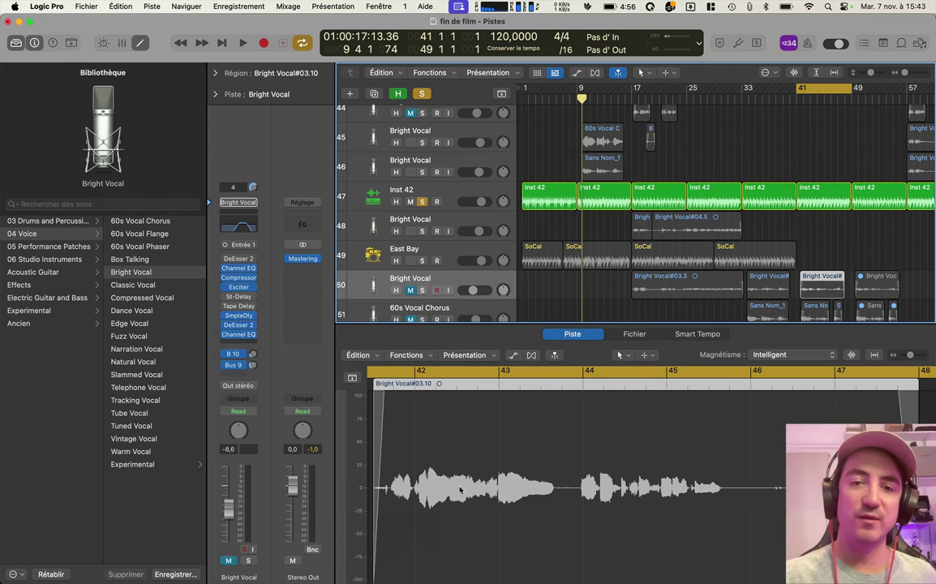